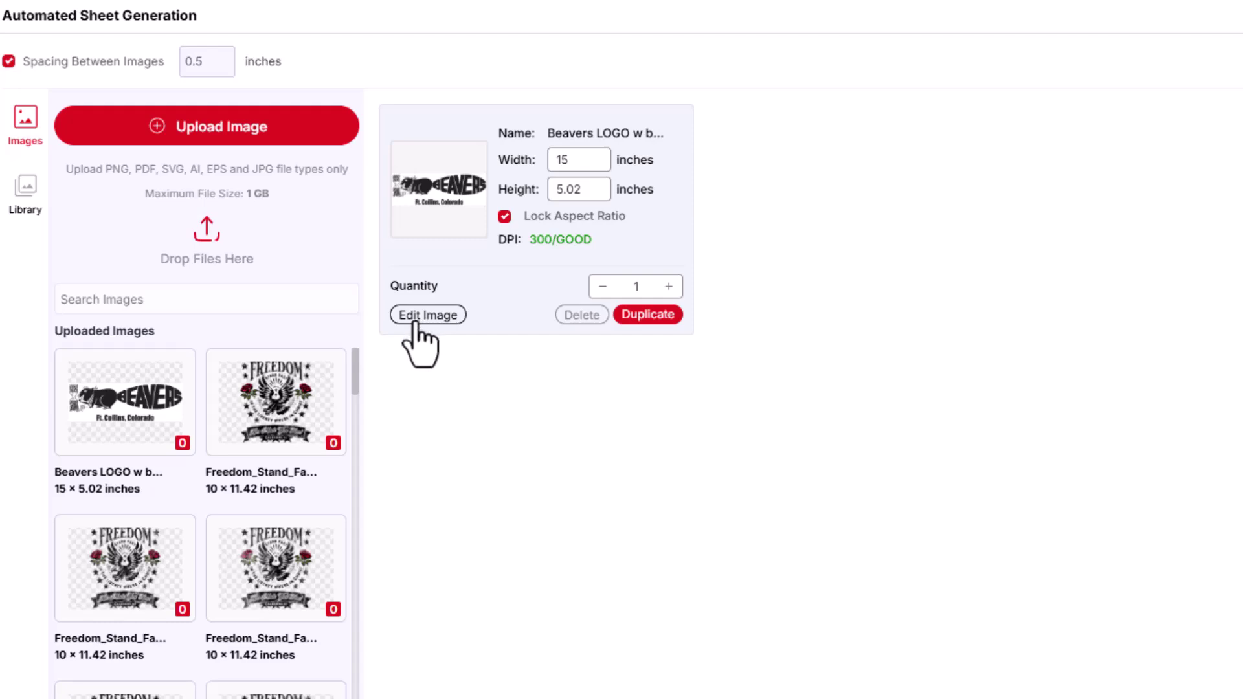
# Open the Beavers logo for editing, sample its white background (#ffffff) and remove that color from the image
pyautogui.click(418, 315)
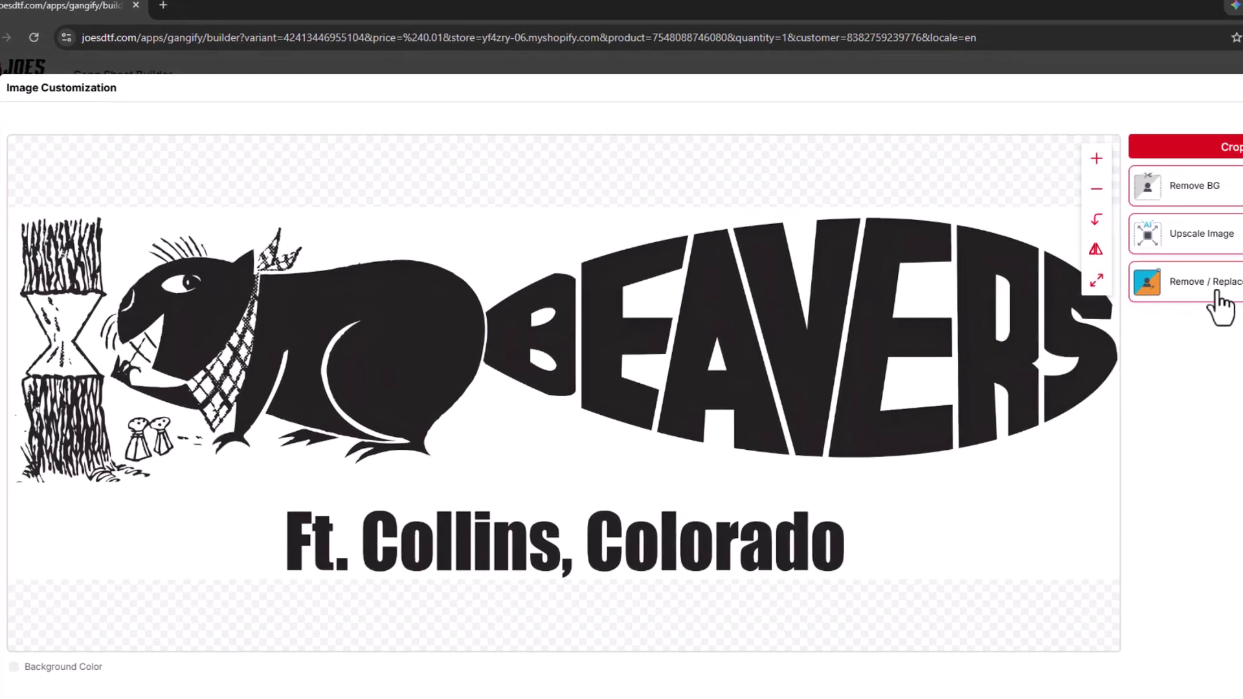
pyautogui.click(1227, 296)
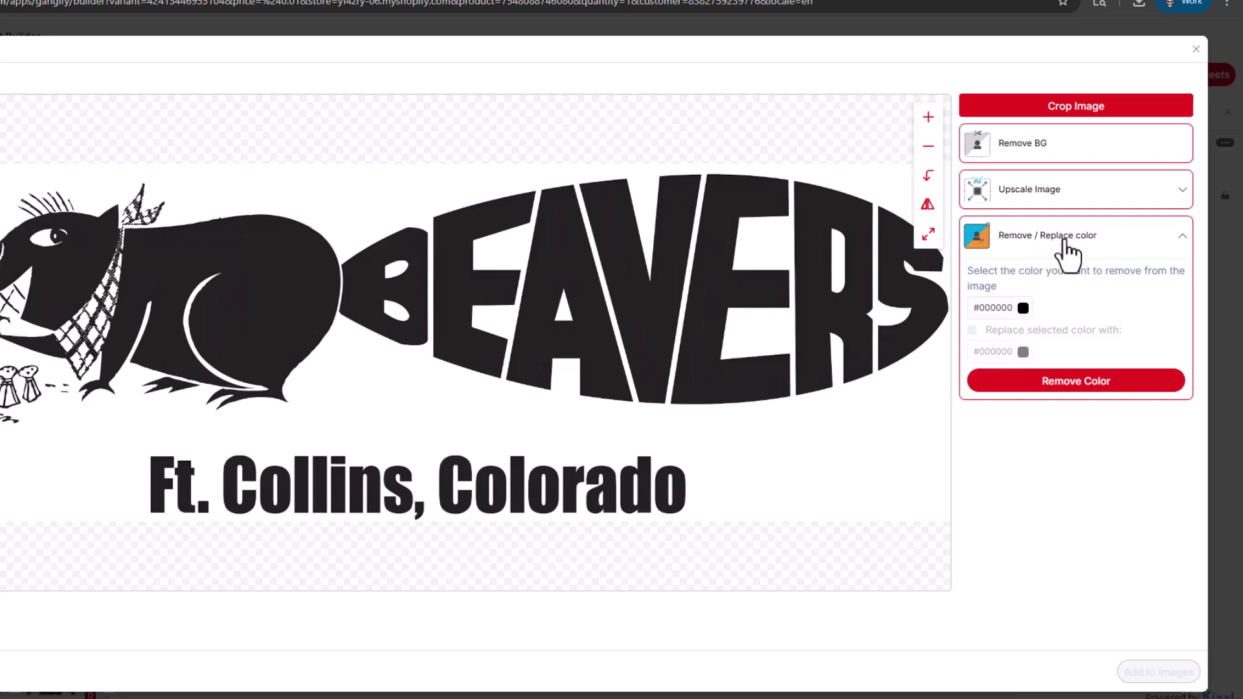
pyautogui.click(1022, 309)
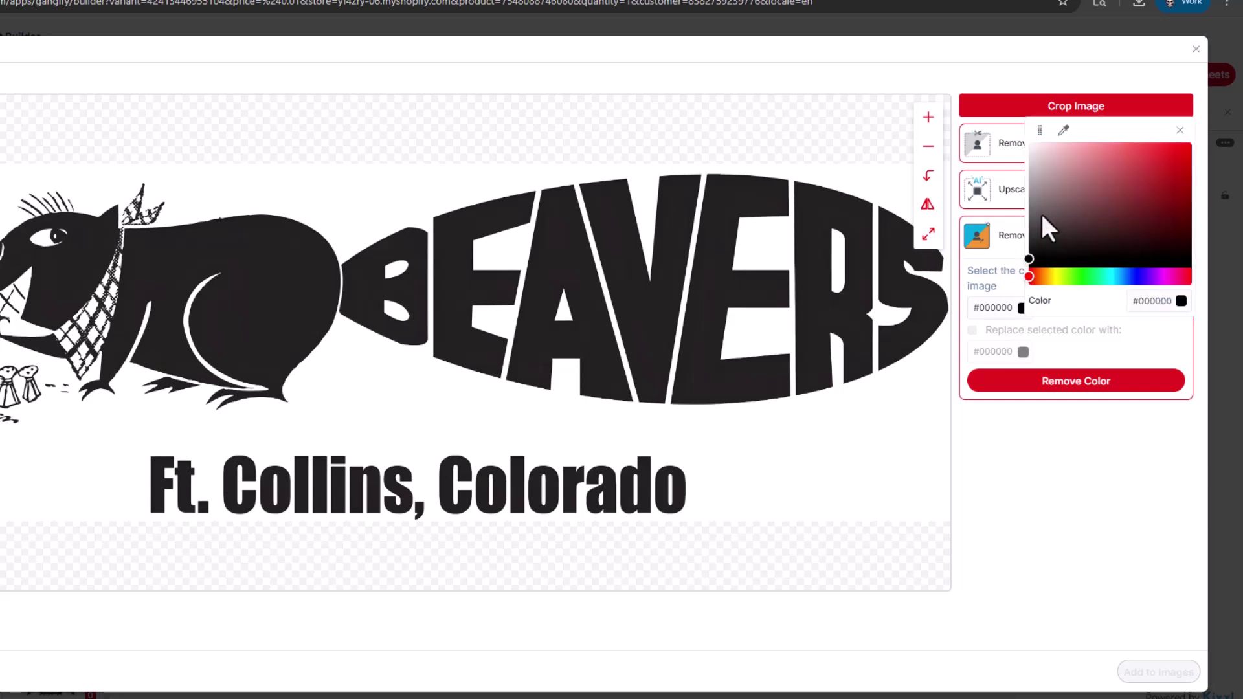
pyautogui.click(1062, 130)
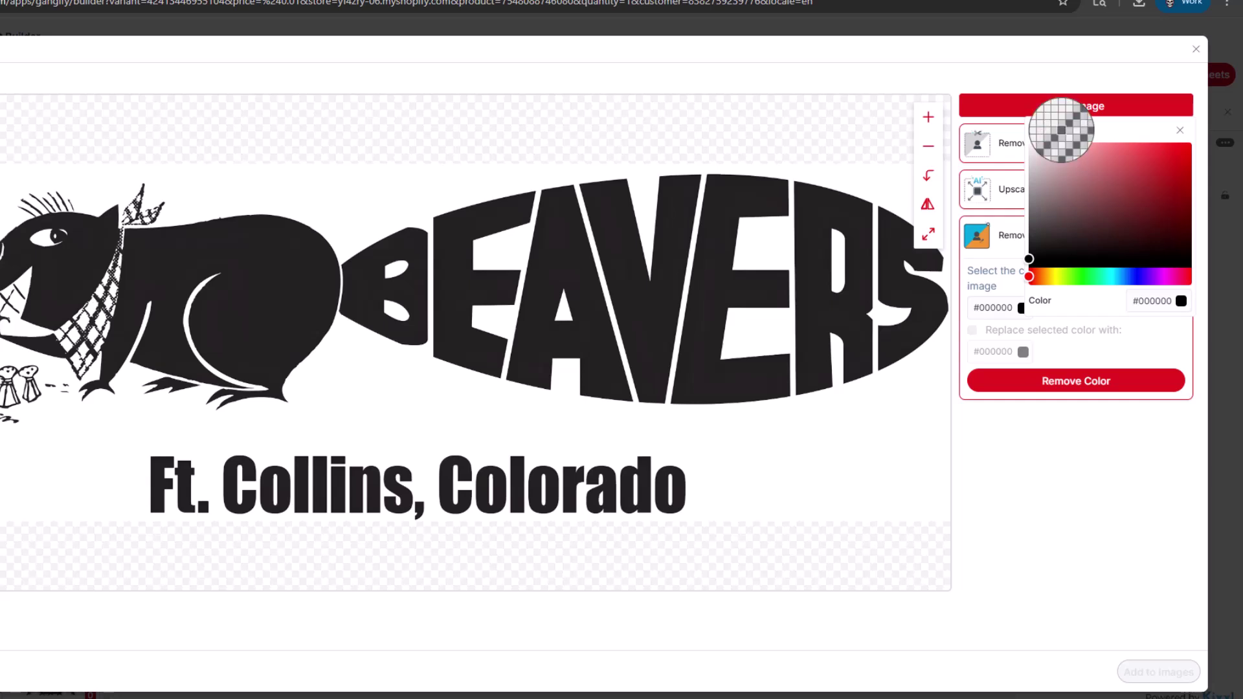
pyautogui.click(366, 205)
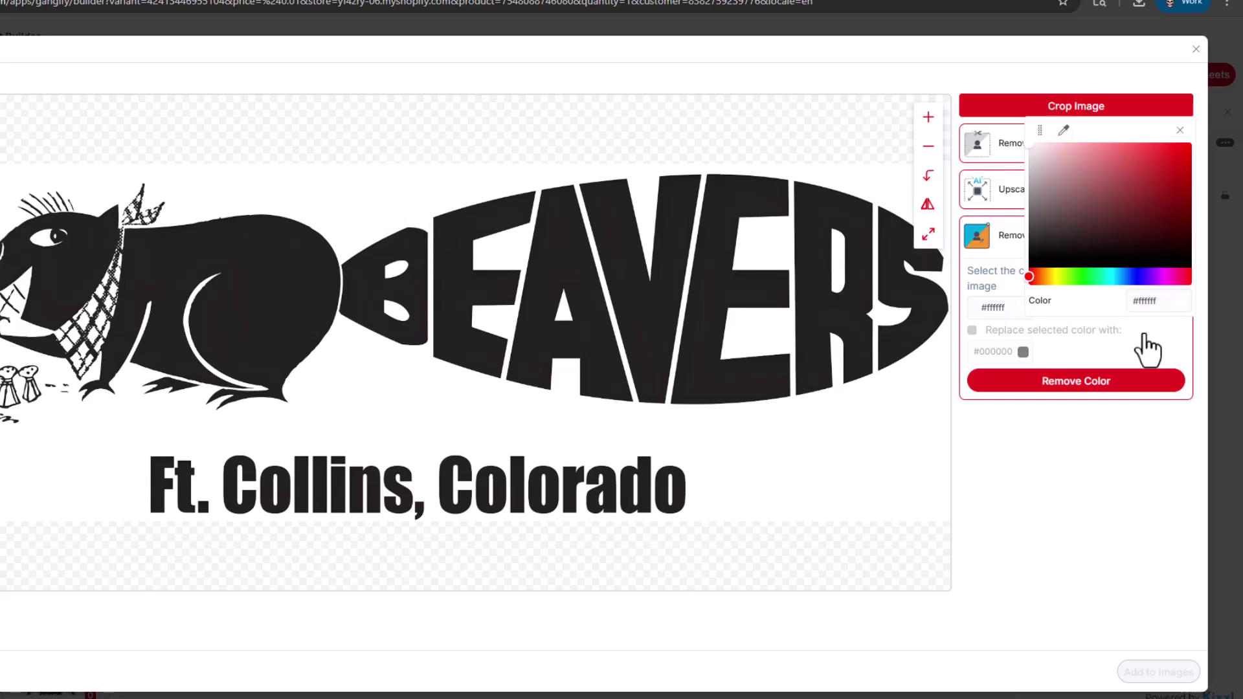
pyautogui.click(1180, 131)
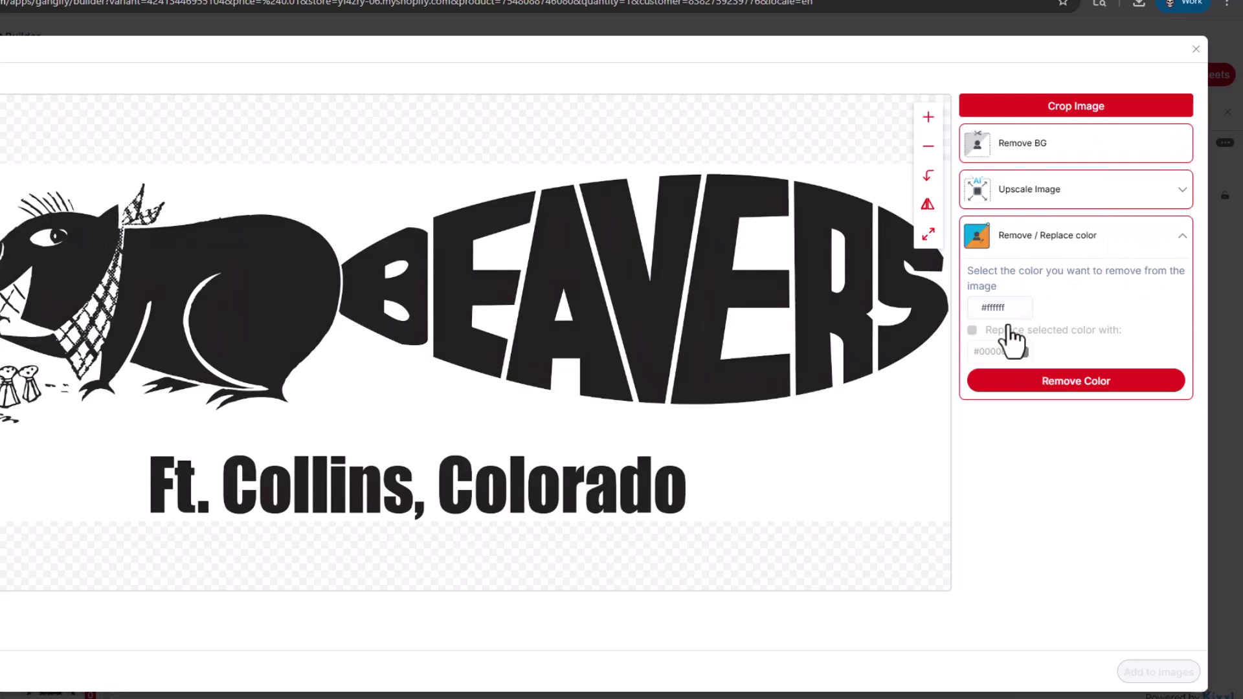
pyautogui.click(1072, 387)
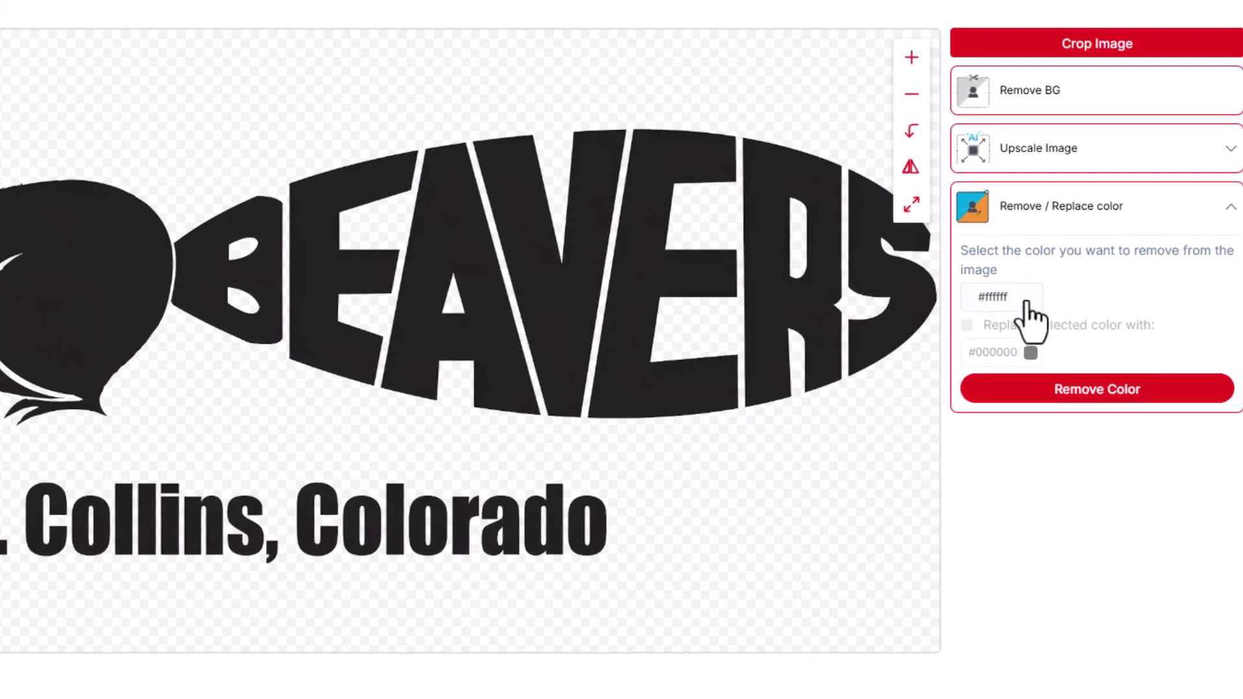
# Sample the logo's dark lettering color (#242122) and replace it with red #f70202
pyautogui.click(1007, 299)
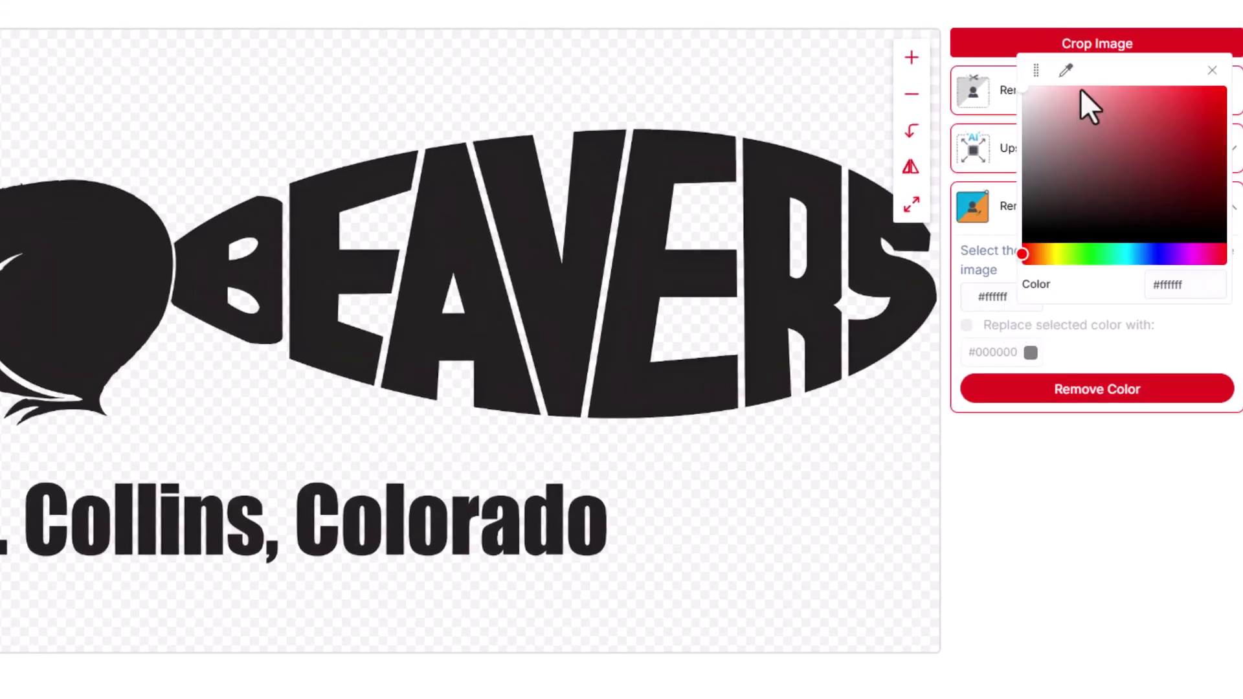
pyautogui.click(1066, 71)
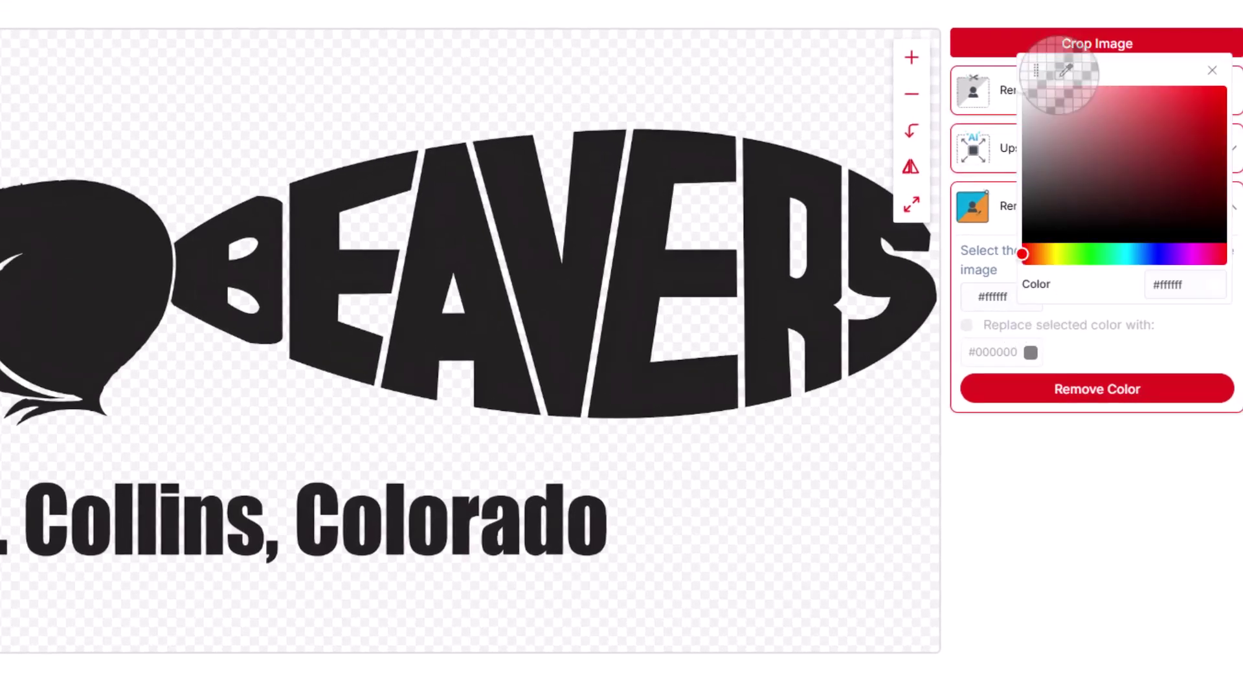
pyautogui.click(651, 181)
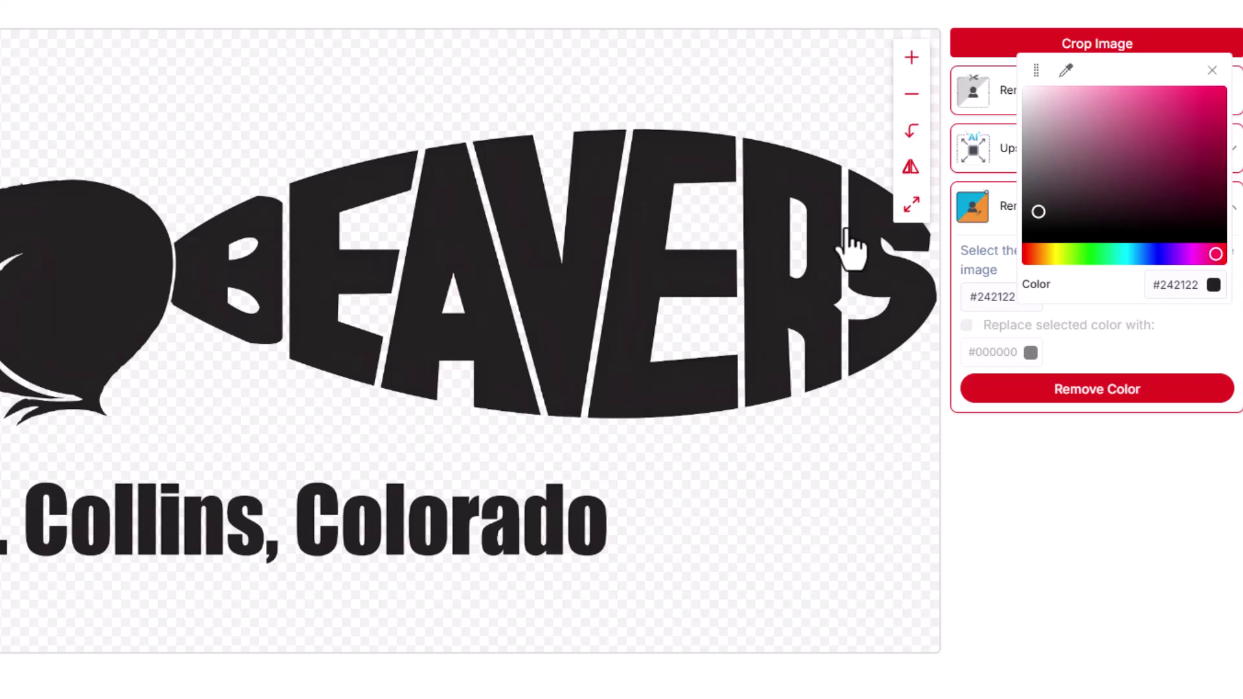
pyautogui.click(965, 325)
pyautogui.click(1181, 325)
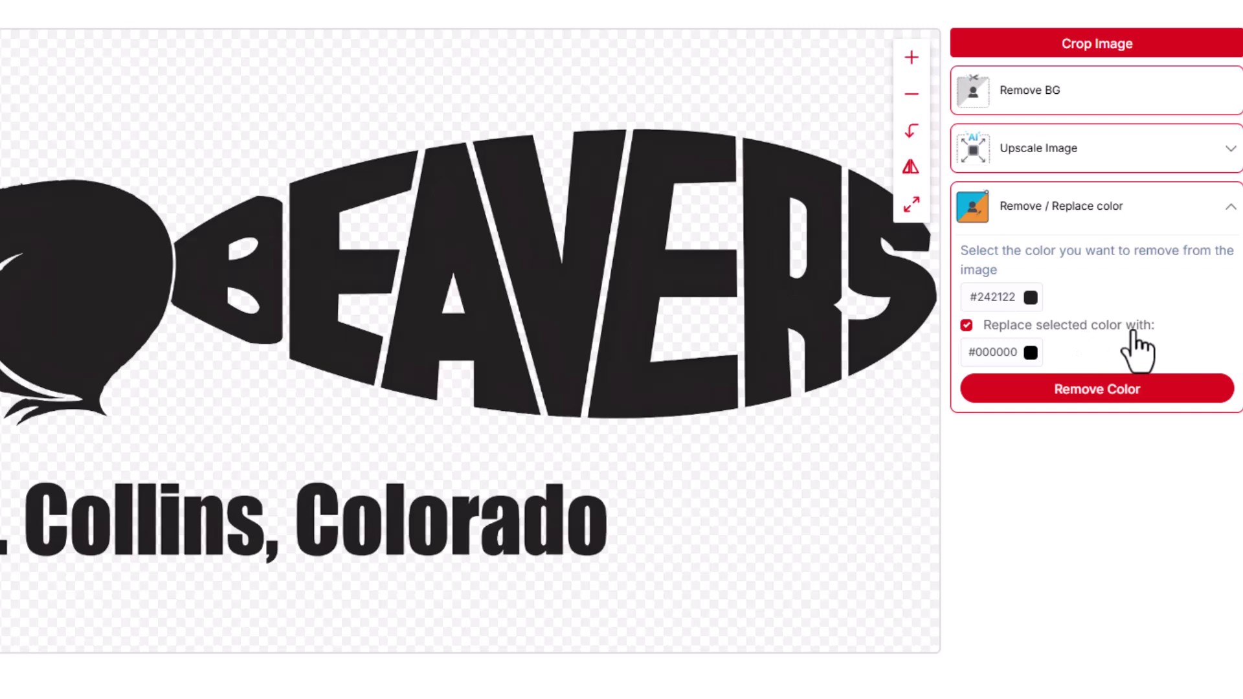
pyautogui.click(1030, 352)
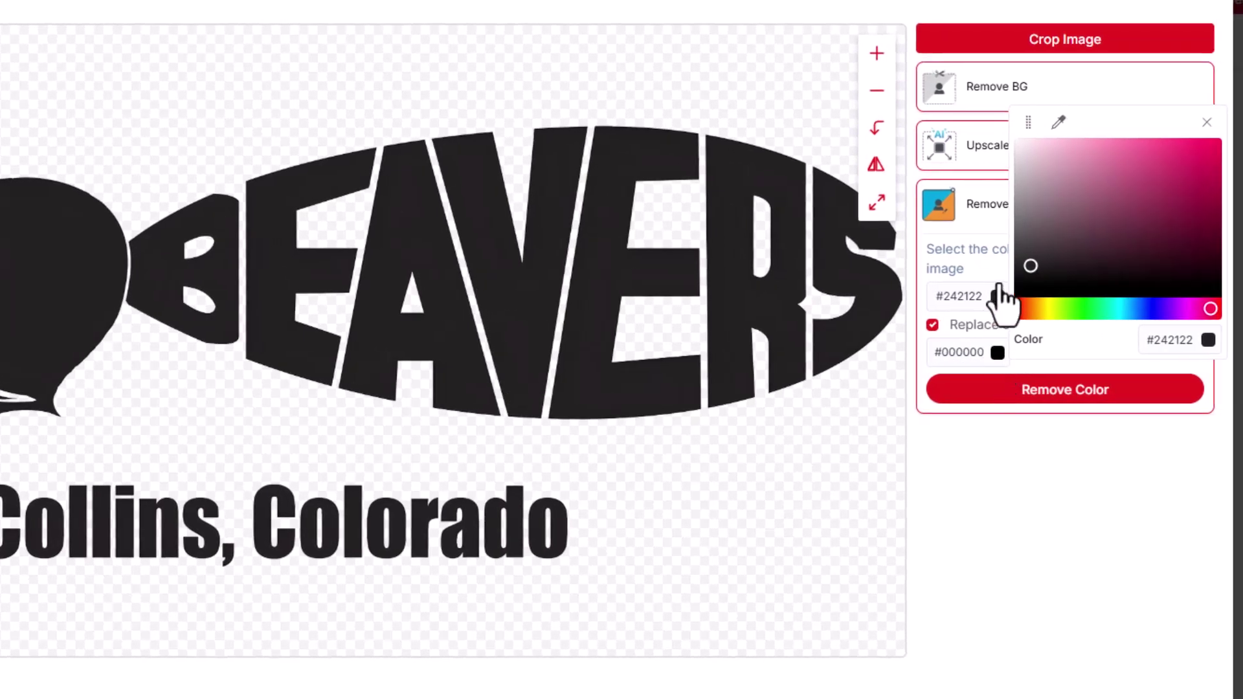
pyautogui.click(1020, 308)
pyautogui.moveTo(1022, 308)
pyautogui.mouseDown()
pyautogui.moveTo(1187, 304)
pyautogui.moveTo(1005, 313)
pyautogui.mouseUp()
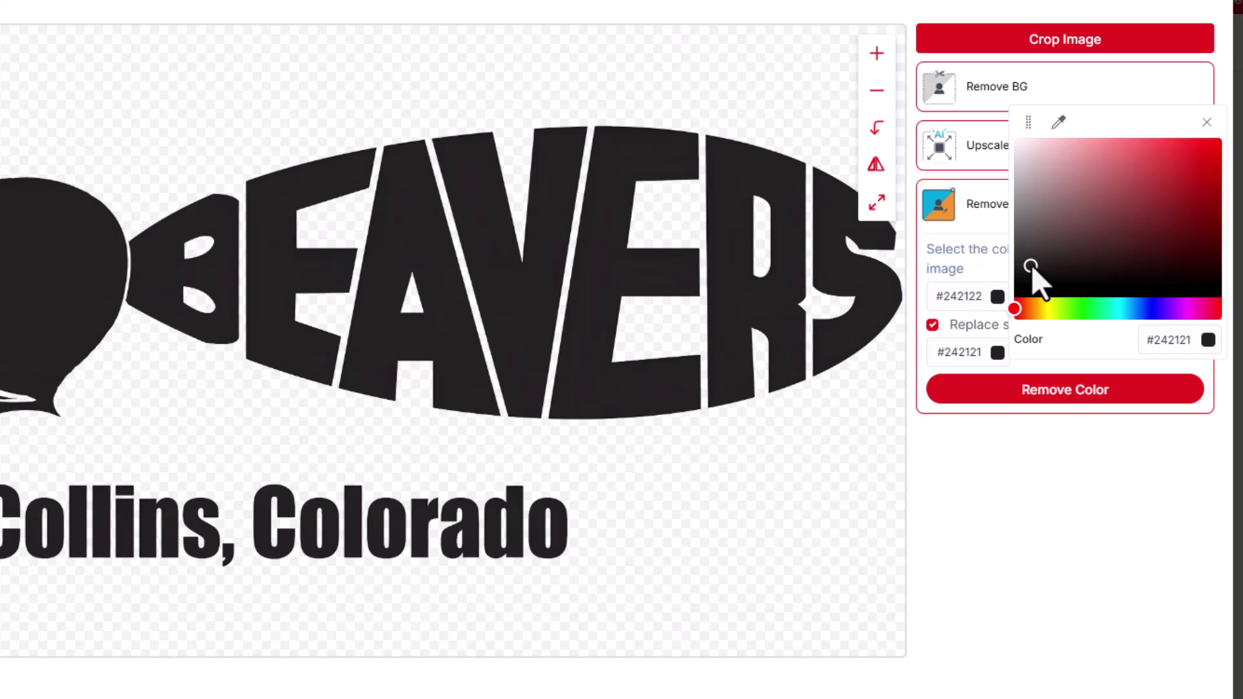
pyautogui.moveTo(1031, 266); pyautogui.dragTo(1190, 159)
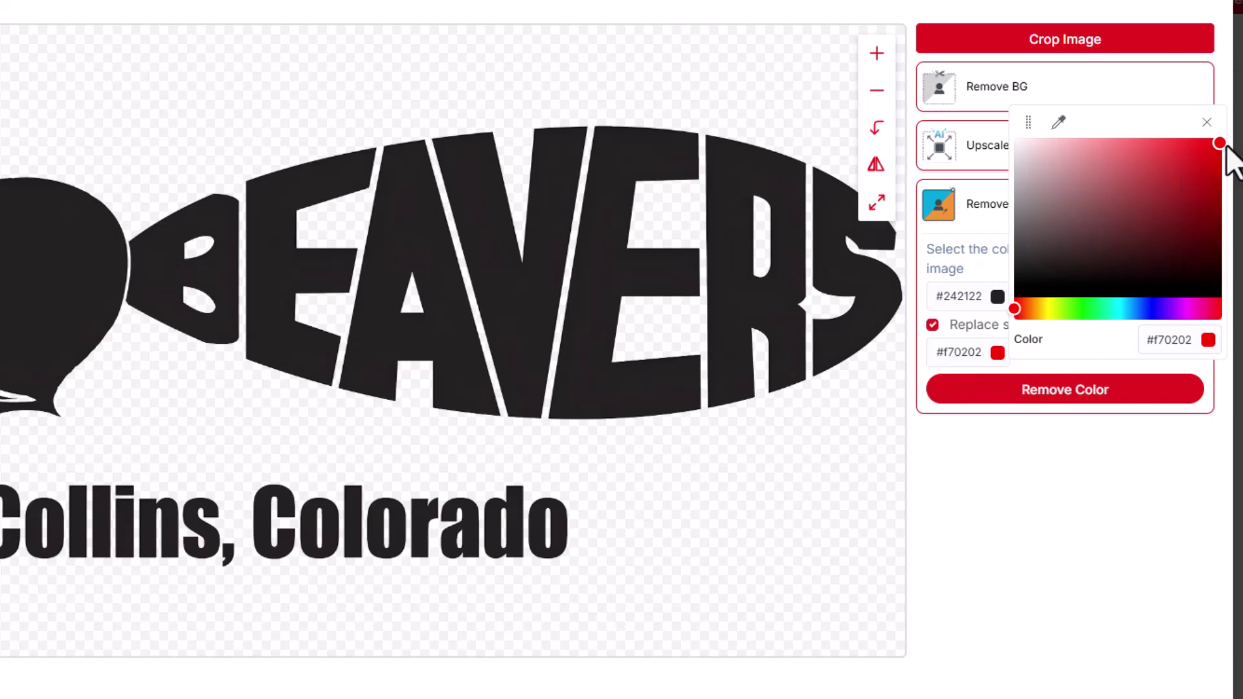
pyautogui.click(1033, 392)
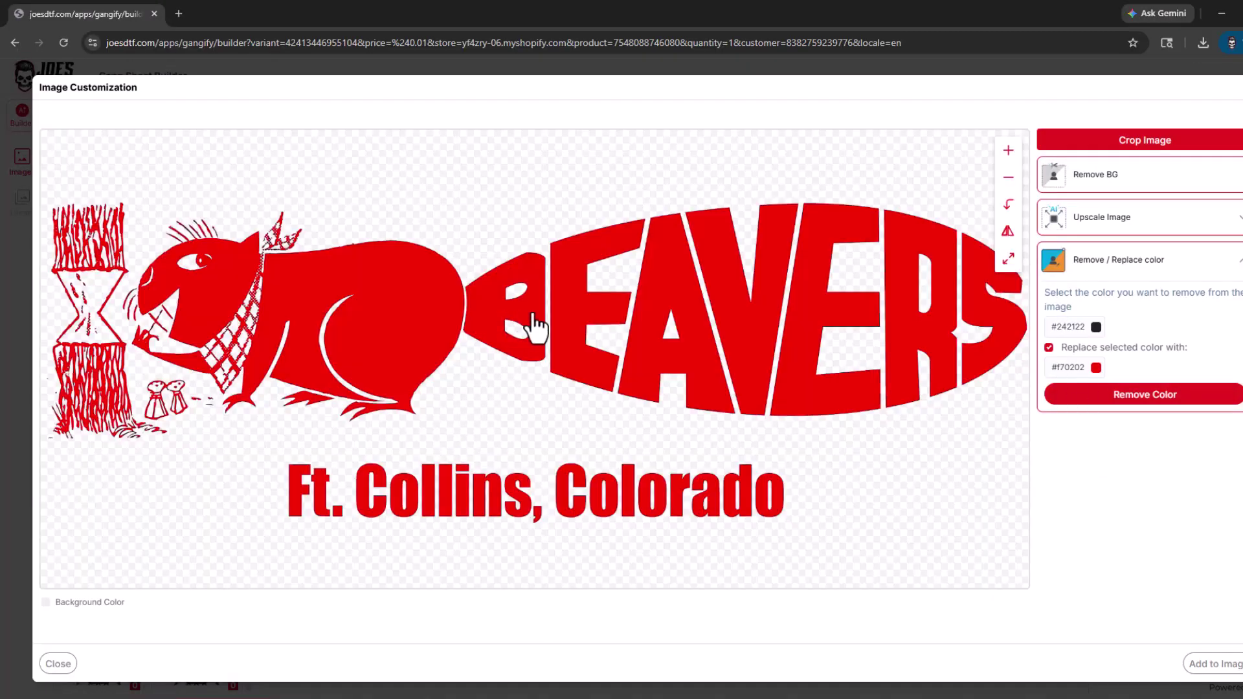
# Sample the black outline (#070006) along the edge of the letter B and replace it with red #f70202
pyautogui.scroll(5, 534, 330)
pyautogui.scroll(4, 537, 331)
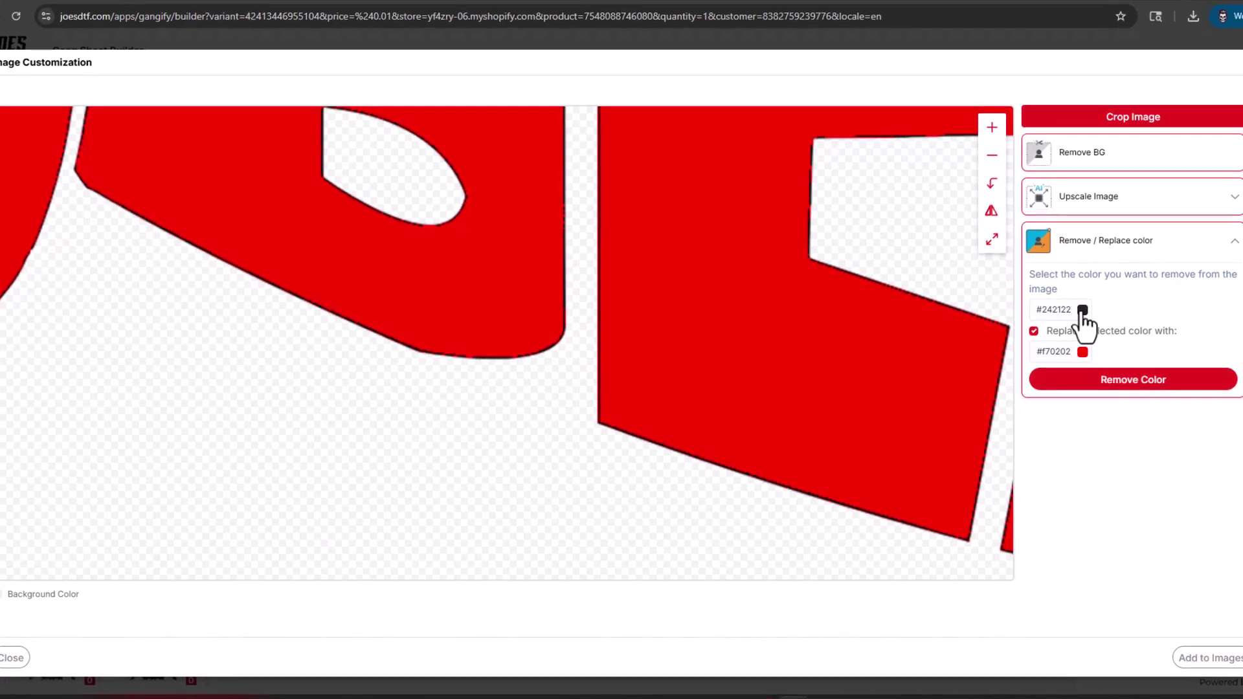
pyautogui.click(1083, 311)
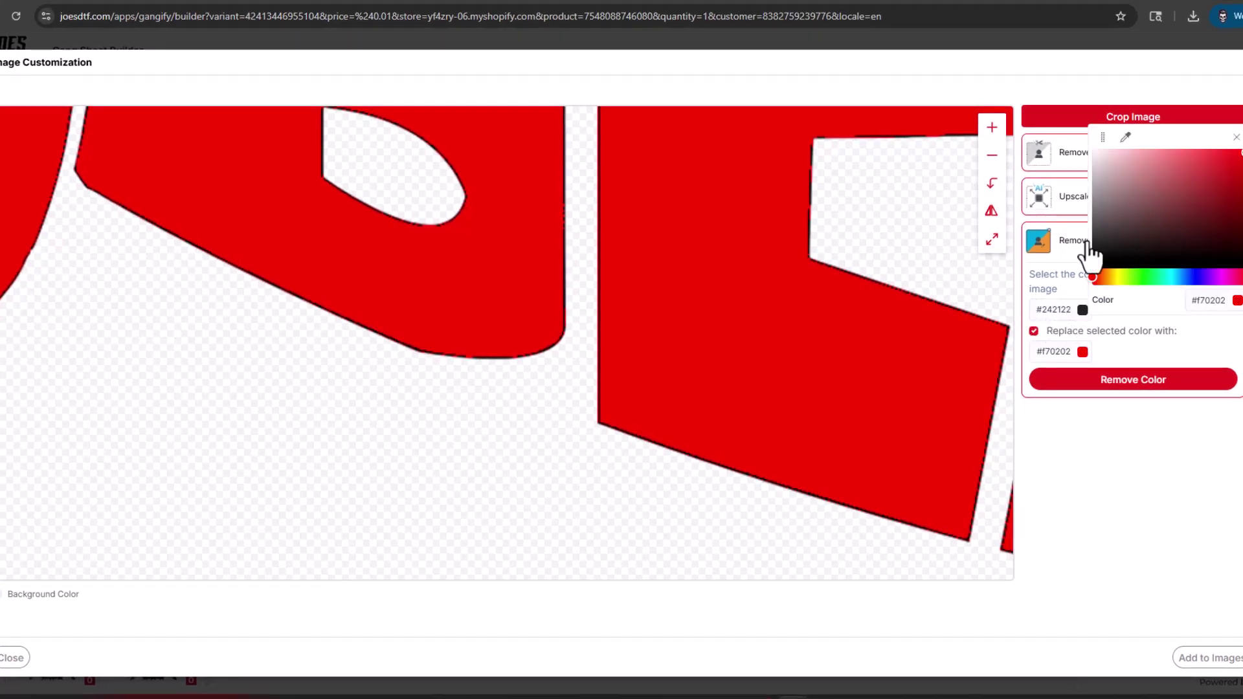
pyautogui.click(1126, 139)
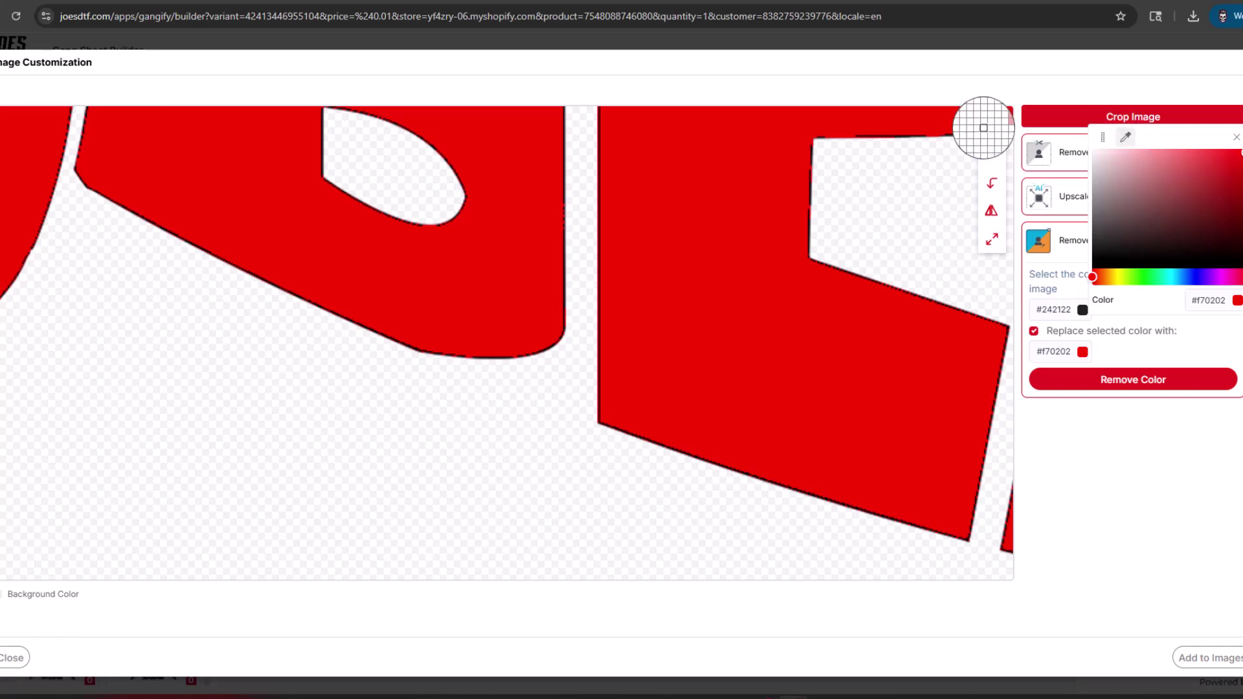
pyautogui.click(564, 275)
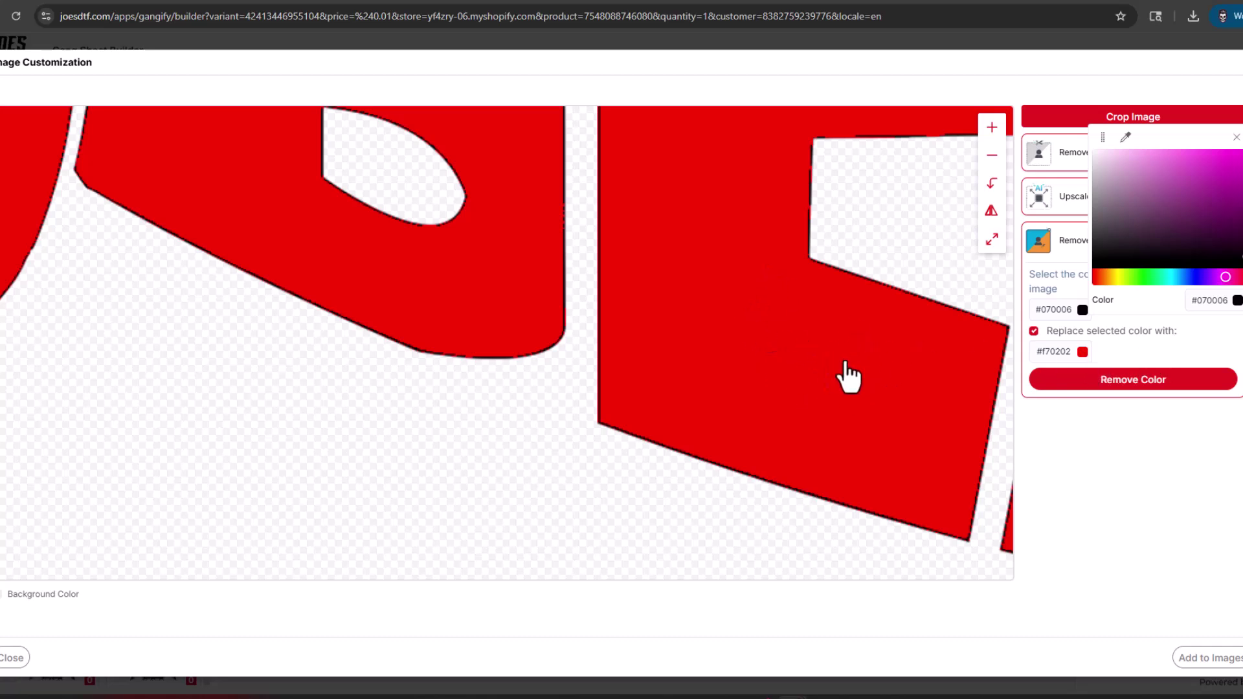
pyautogui.click(1138, 384)
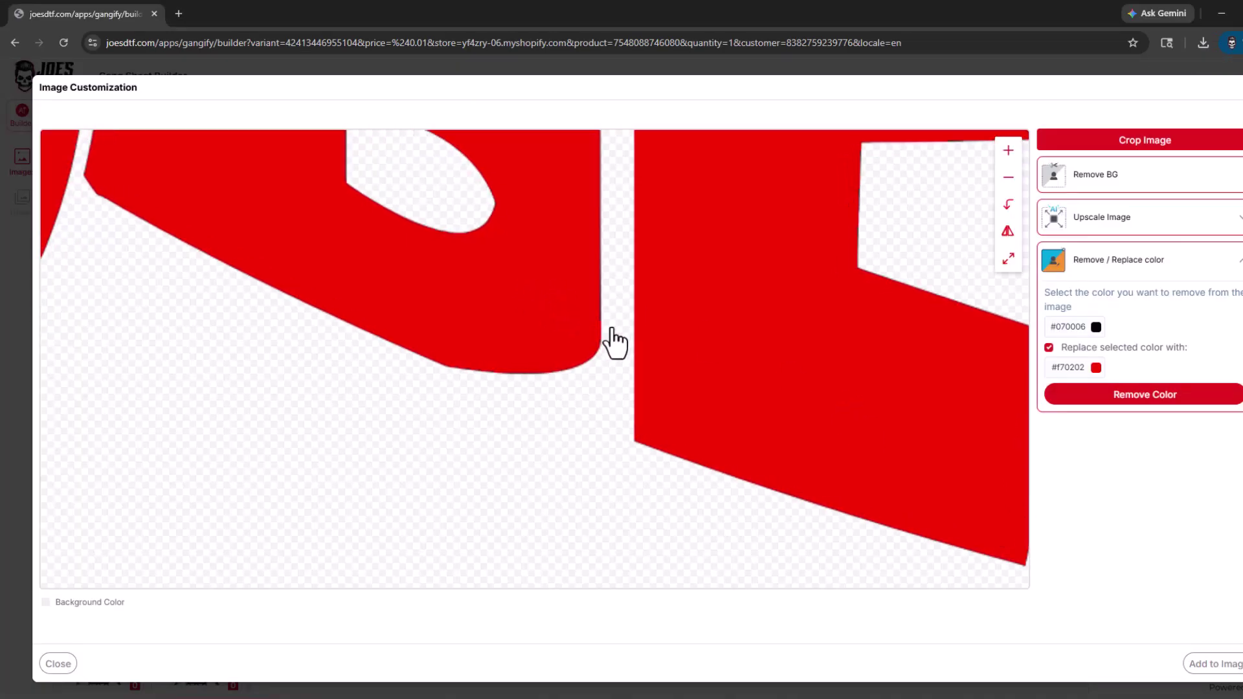
# Sample the dark maroon edge color (#6c2c37) beside the letter B and replace it with red #f70202
pyautogui.scroll(-3, 619, 306)
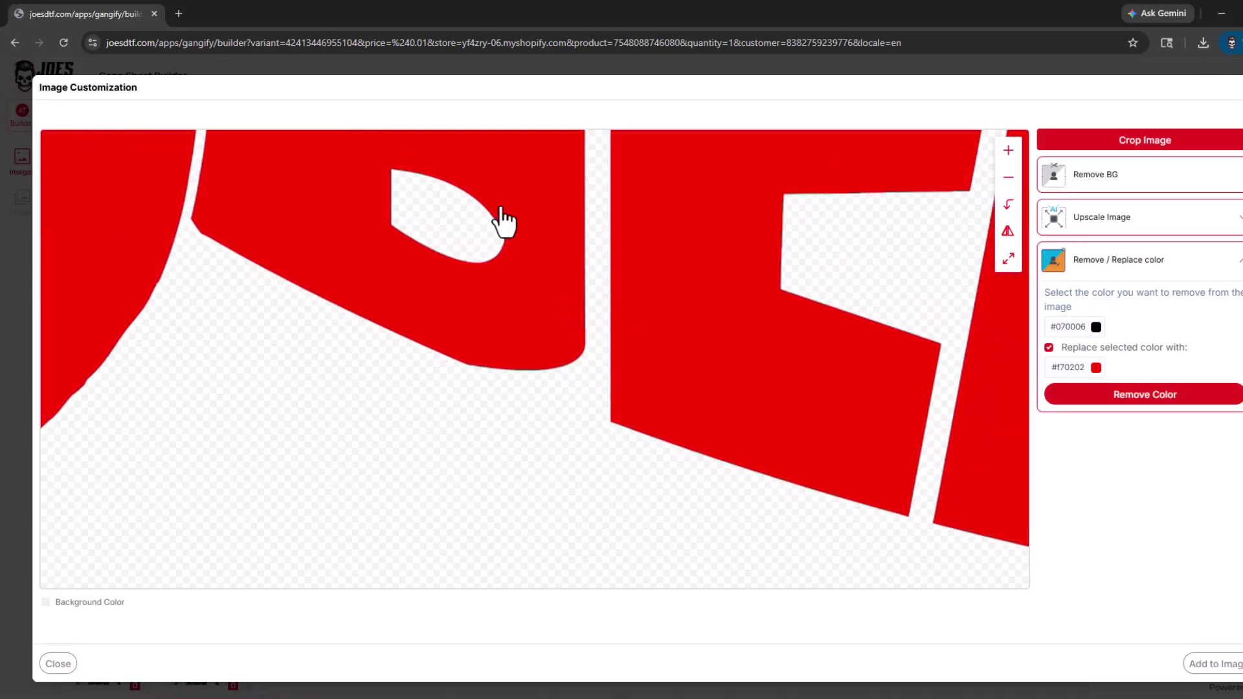
pyautogui.moveTo(500, 213); pyautogui.dragTo(485, 441)
pyautogui.scroll(3, 574, 308)
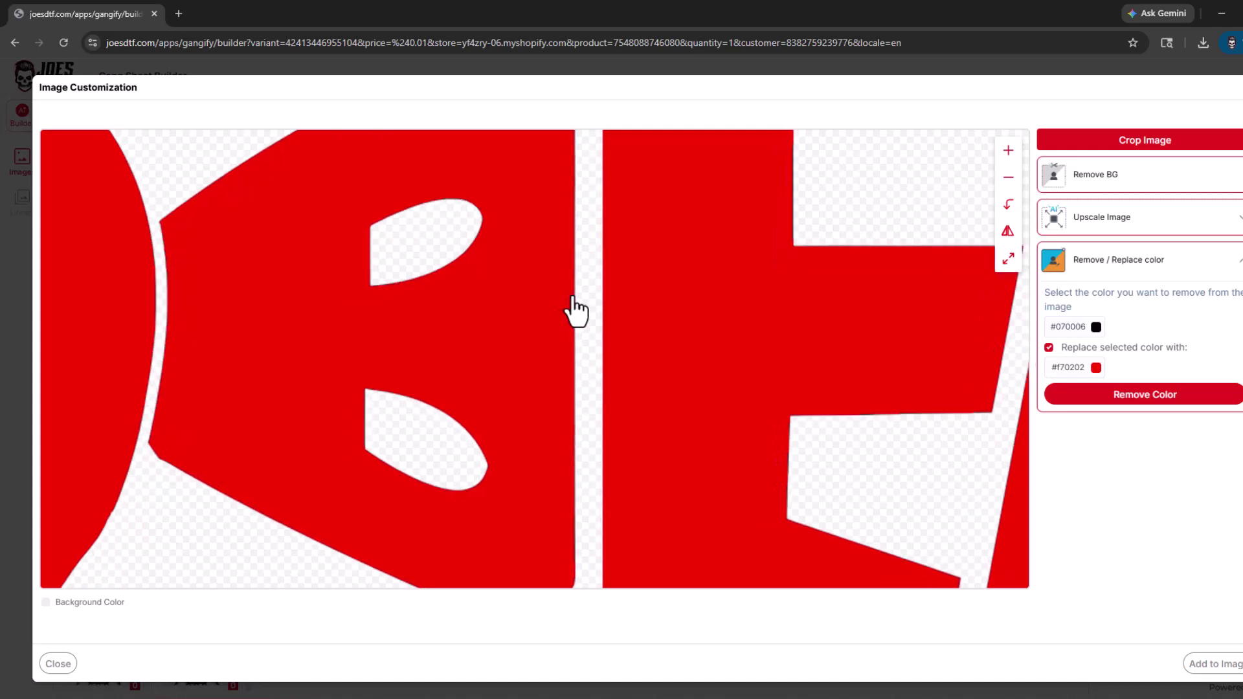
pyautogui.scroll(2, 580, 311)
pyautogui.scroll(3, 610, 533)
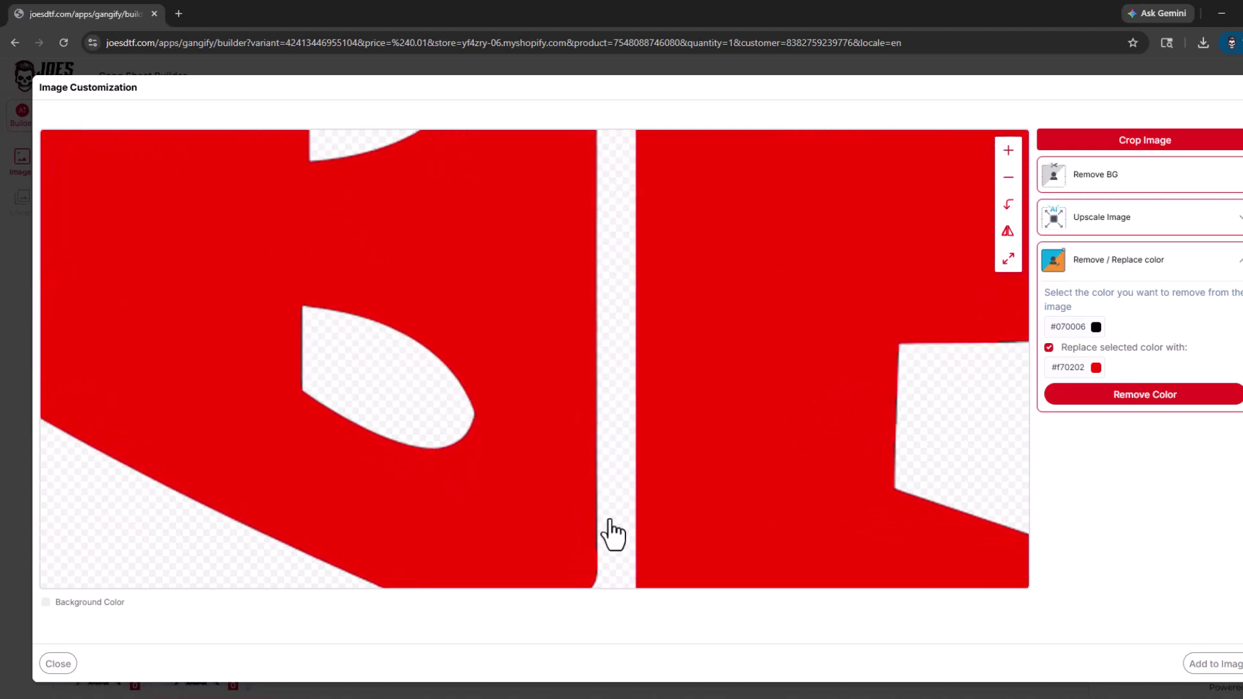
pyautogui.click(1096, 327)
pyautogui.click(1140, 162)
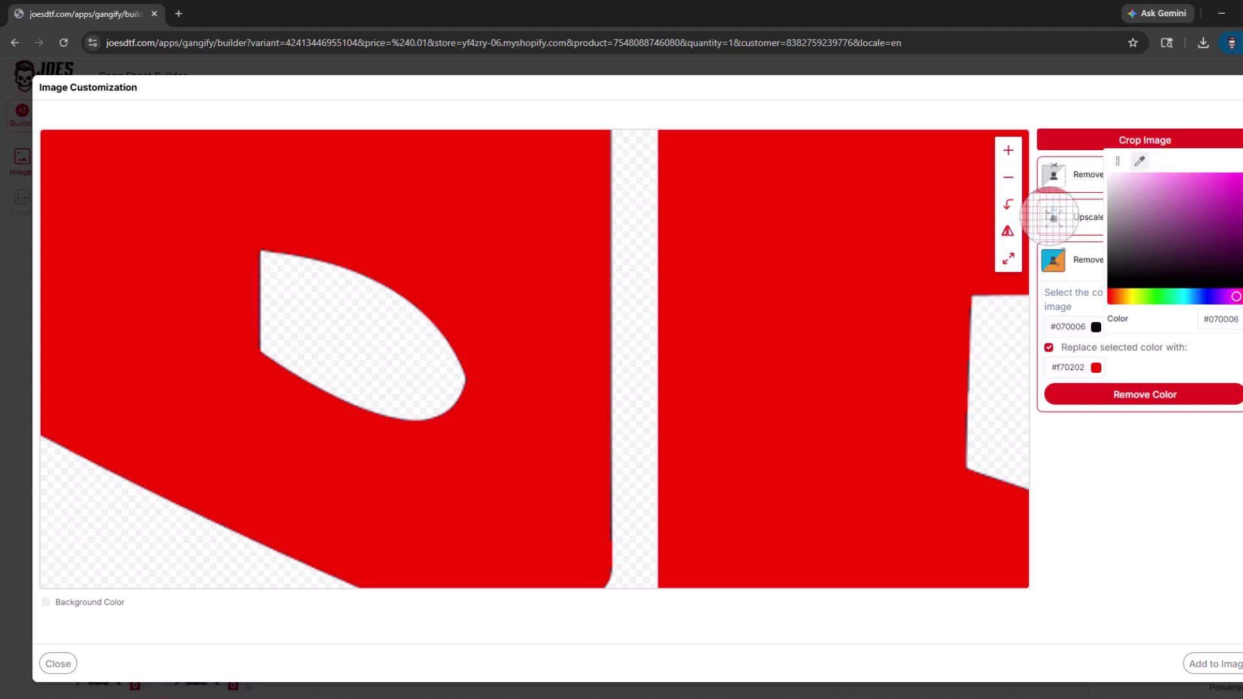
pyautogui.click(610, 529)
pyautogui.click(1119, 395)
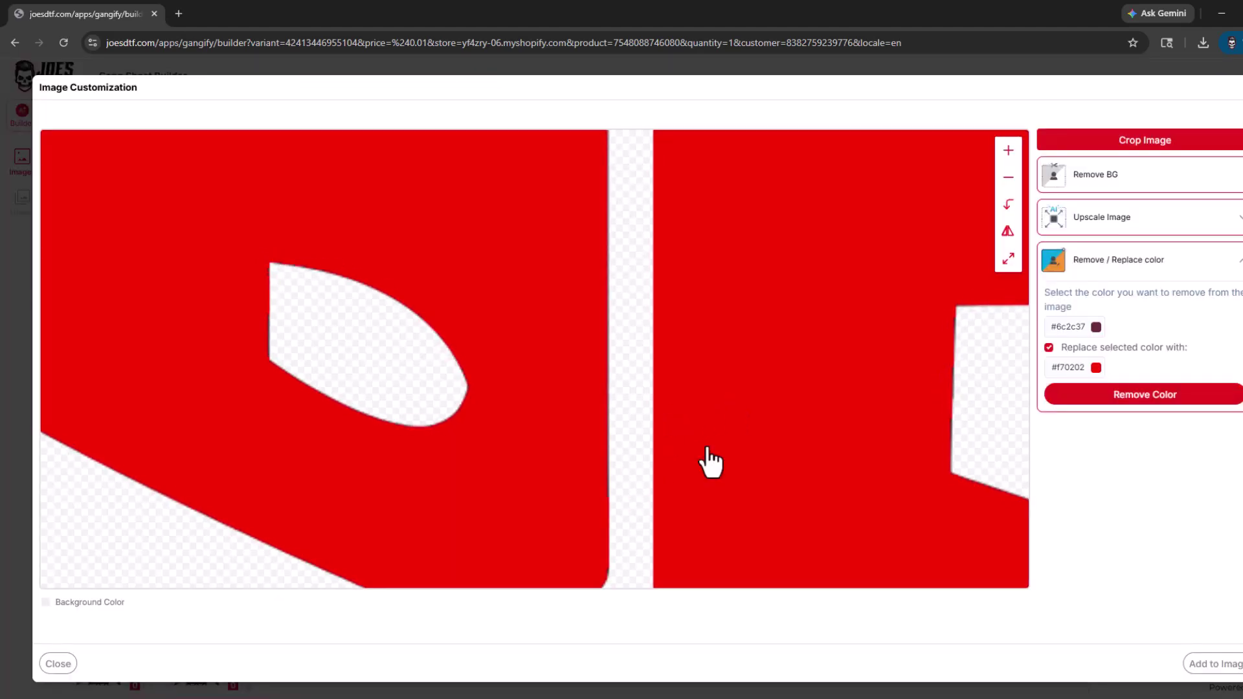
# Sample the grayish edge color (#61555d) remaining on the letter B and replace it with red #f70202
pyautogui.click(1101, 326)
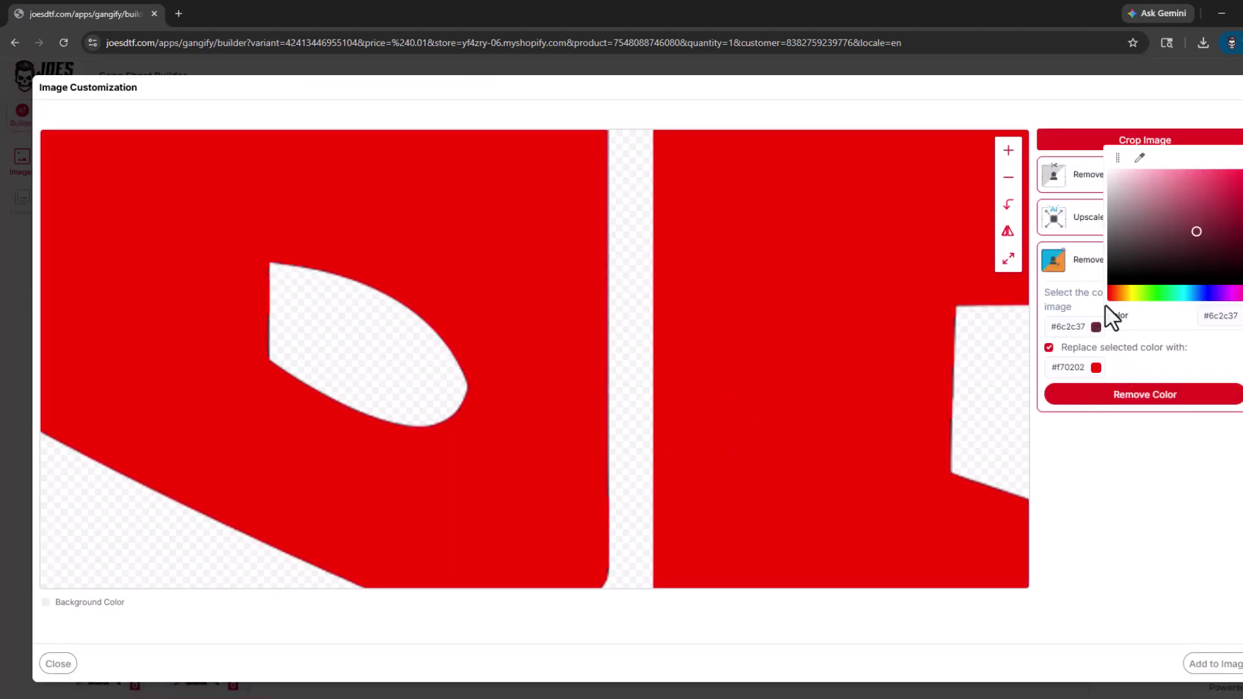
pyautogui.click(1140, 159)
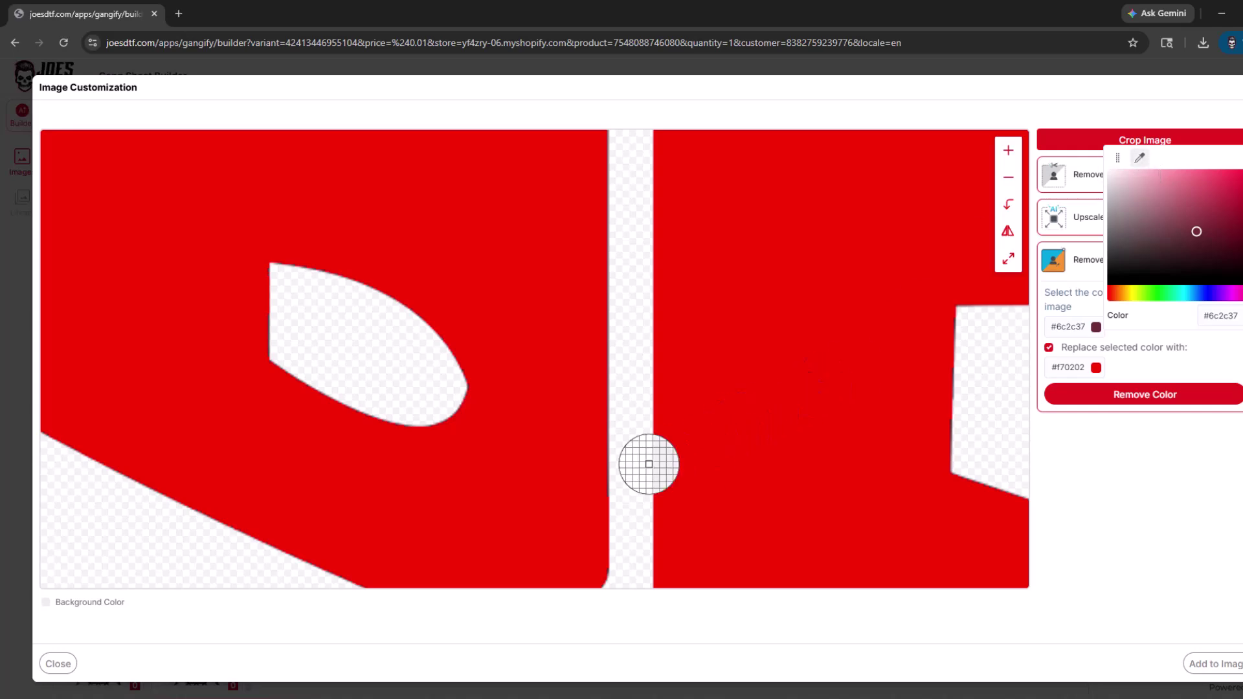
pyautogui.click(608, 480)
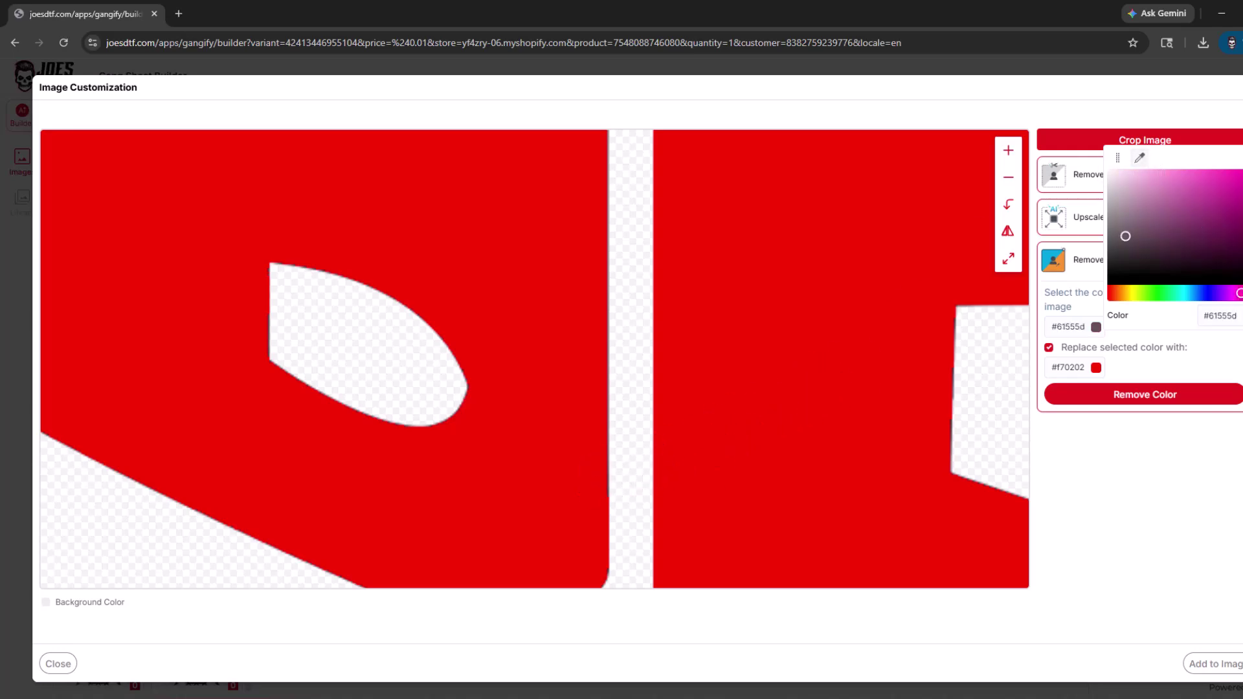
pyautogui.click(1069, 401)
# Inspect the recolored logo up close, from the beaver drawing to the first letters, for leftover edge colors
pyautogui.click(1005, 257)
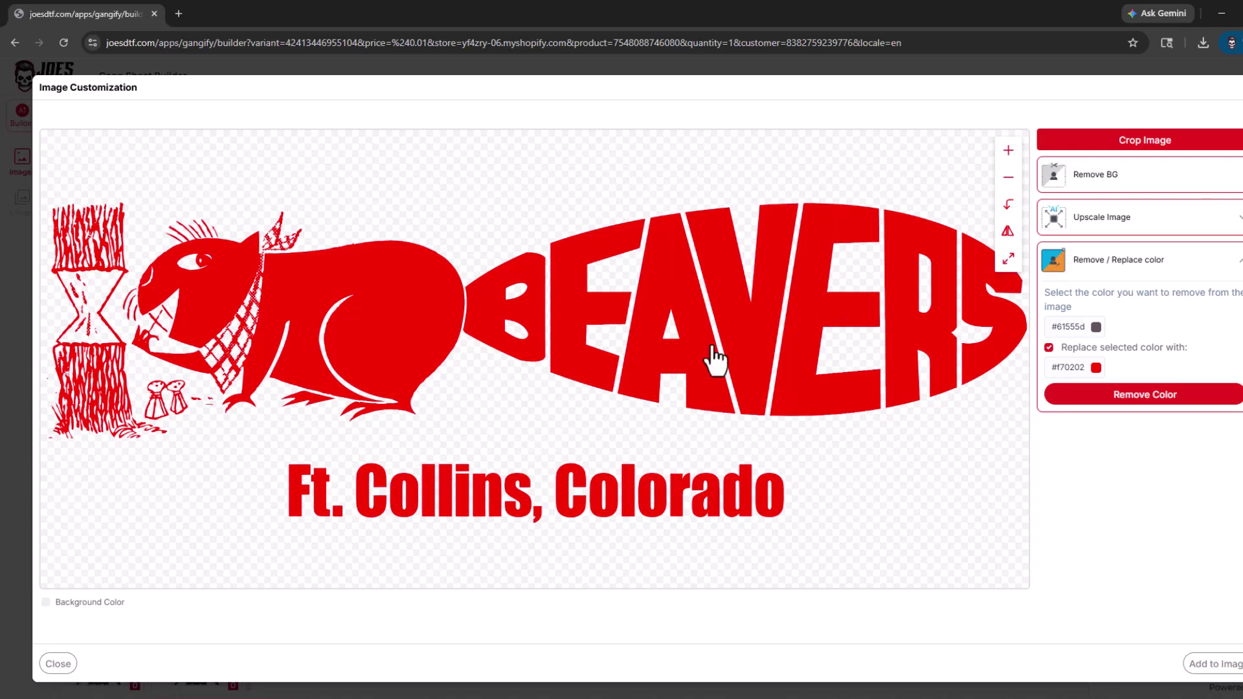
pyautogui.scroll(1, 304, 420)
pyautogui.moveTo(231, 452); pyautogui.dragTo(576, 459)
pyautogui.scroll(4, 305, 411)
pyautogui.scroll(2, 360, 488)
pyautogui.scroll(1, 202, 370)
pyautogui.moveTo(214, 368); pyautogui.dragTo(472, 486)
pyautogui.scroll(1, 472, 486)
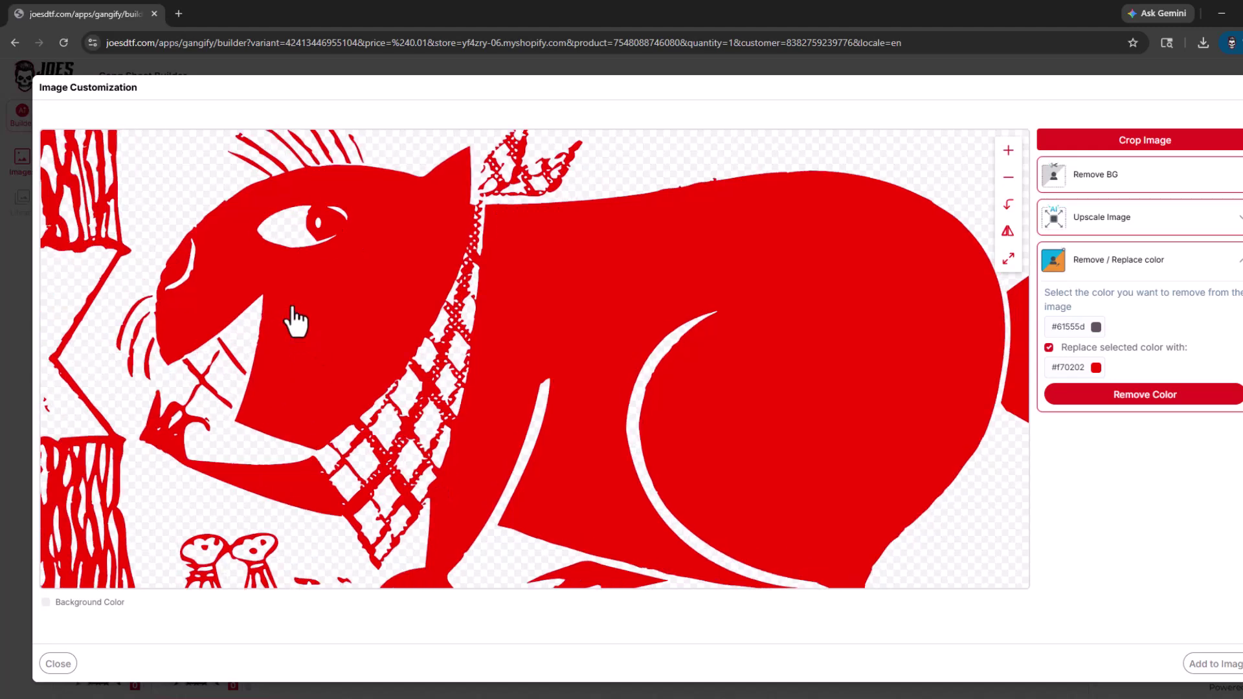
pyautogui.scroll(1, 310, 322)
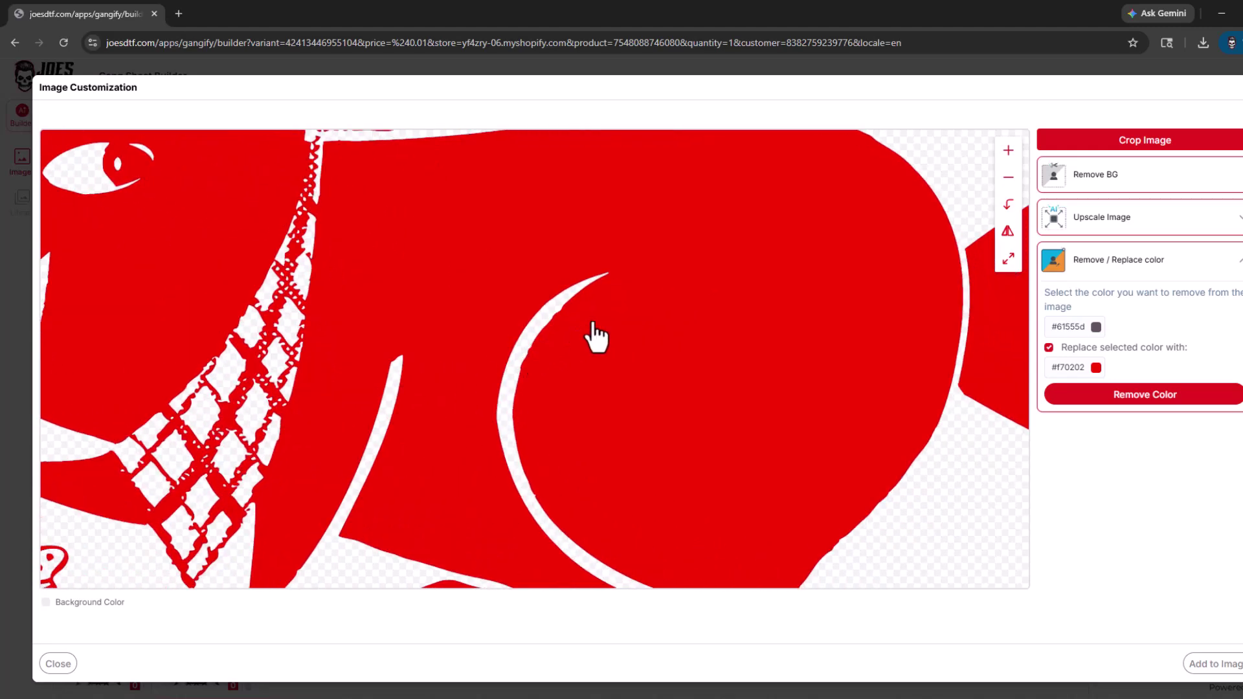
pyautogui.moveTo(603, 352); pyautogui.dragTo(453, 324)
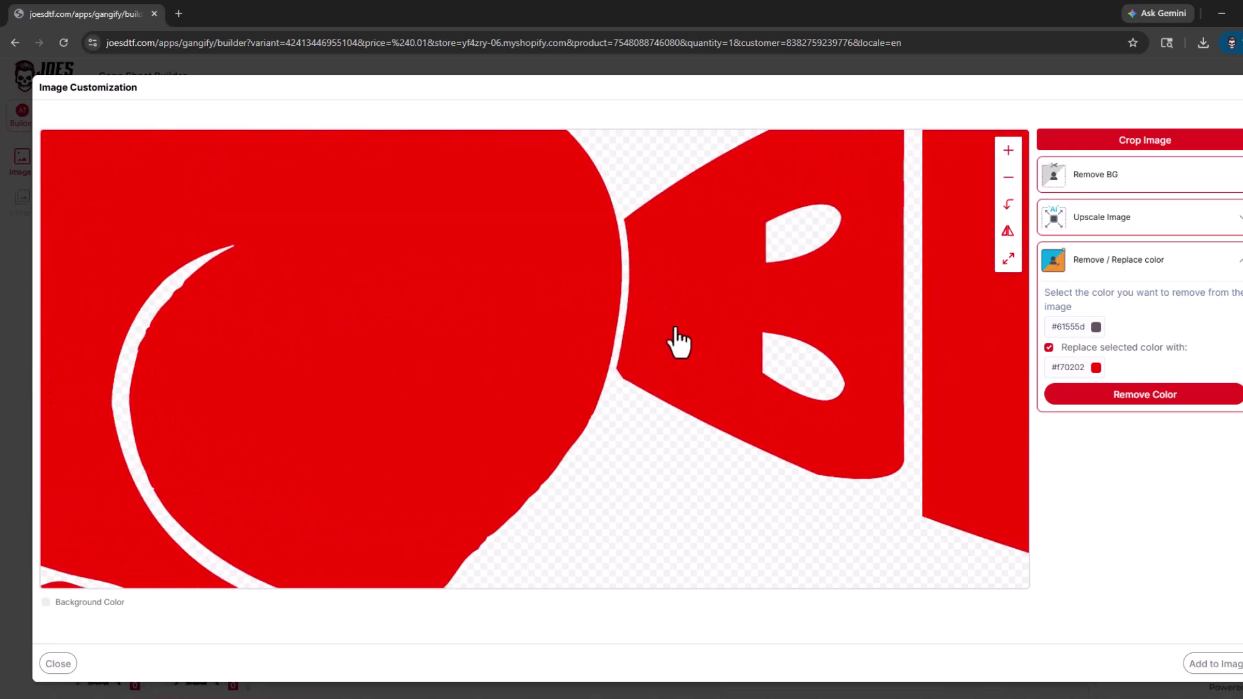
pyautogui.moveTo(674, 341); pyautogui.dragTo(652, 344)
pyautogui.scroll(1, 652, 344)
pyautogui.moveTo(637, 300); pyautogui.dragTo(680, 535)
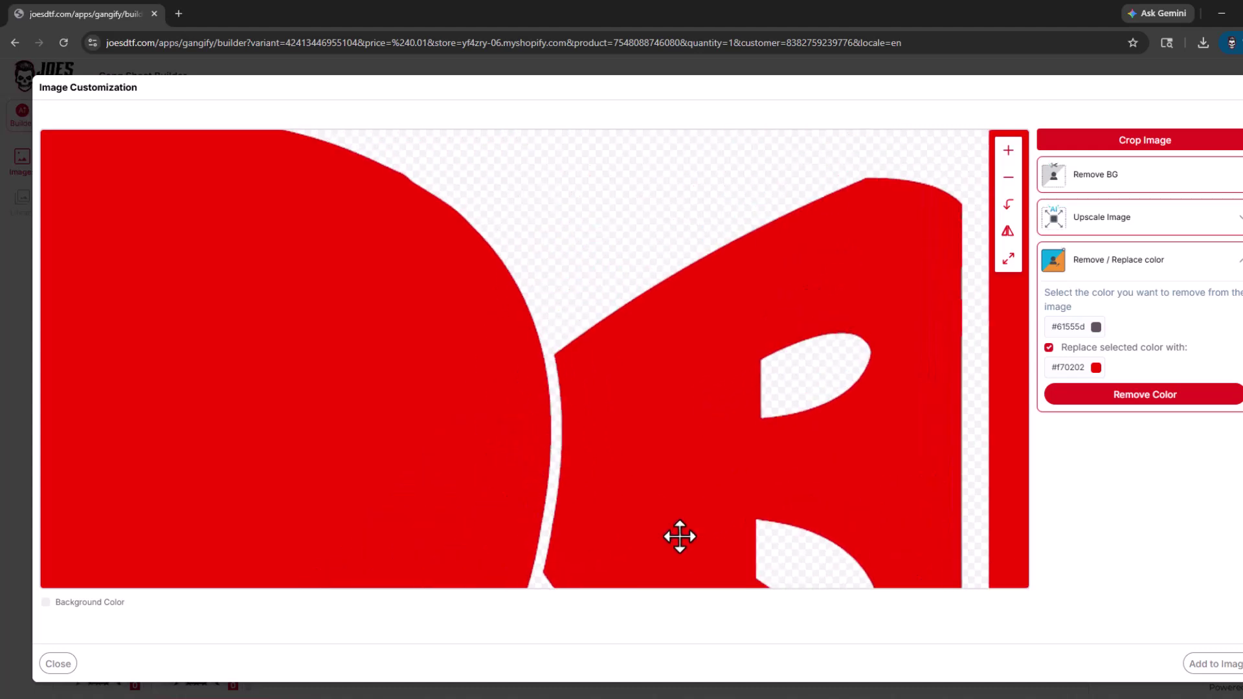
pyautogui.moveTo(631, 375); pyautogui.dragTo(628, 438)
pyautogui.moveTo(838, 339); pyautogui.dragTo(426, 311)
pyautogui.moveTo(712, 298); pyautogui.dragTo(547, 376)
pyautogui.scroll(1, 698, 337)
pyautogui.scroll(1, 695, 290)
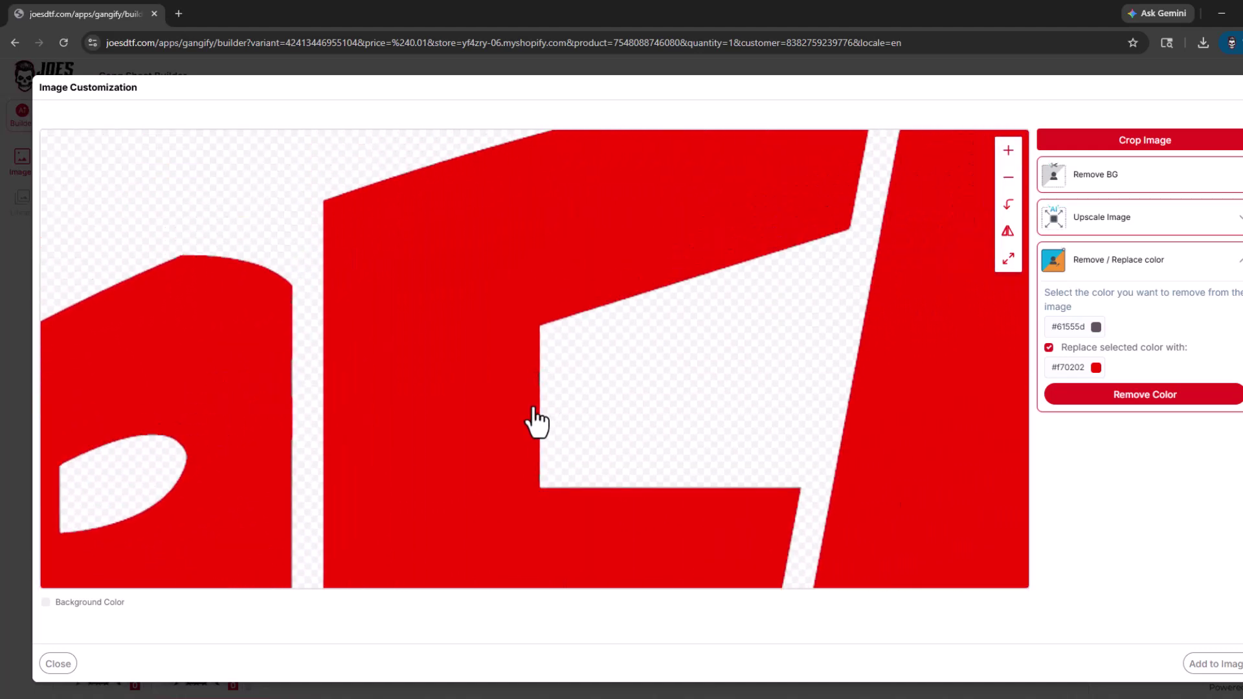
# Sample the dark gray edge color (#453b42) along the inner edge of the letter E and replace it with red #f70202
pyautogui.click(1096, 326)
pyautogui.click(1132, 163)
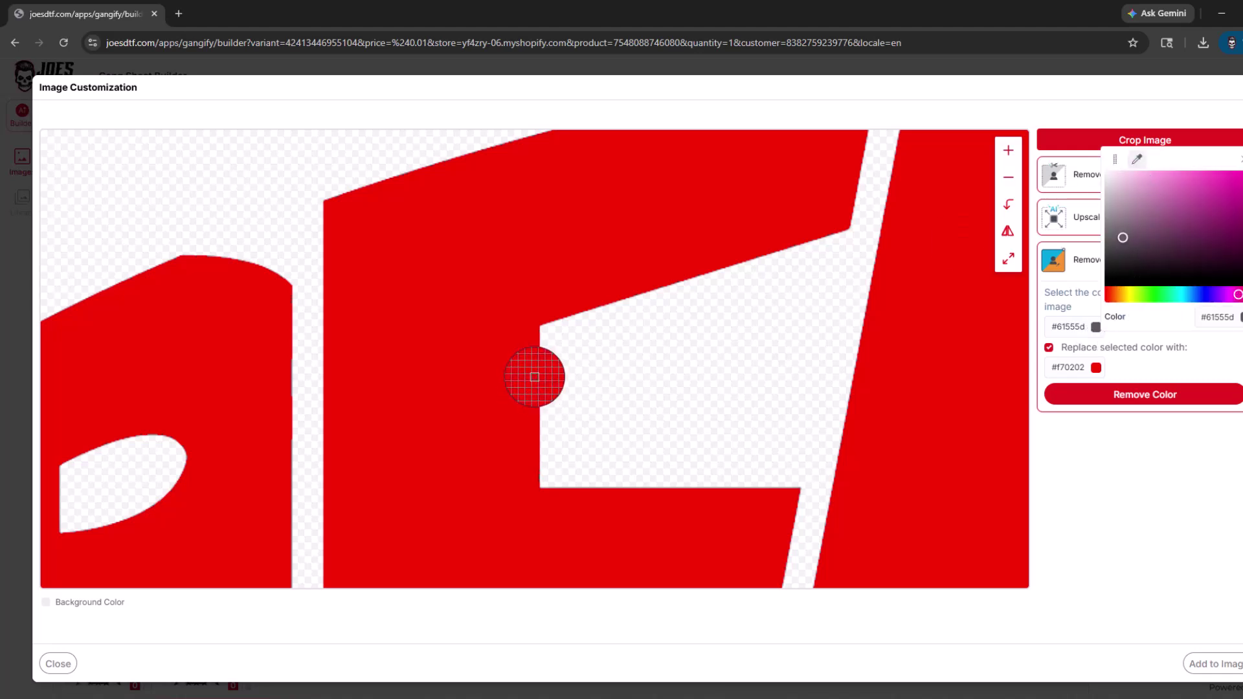
pyautogui.click(539, 379)
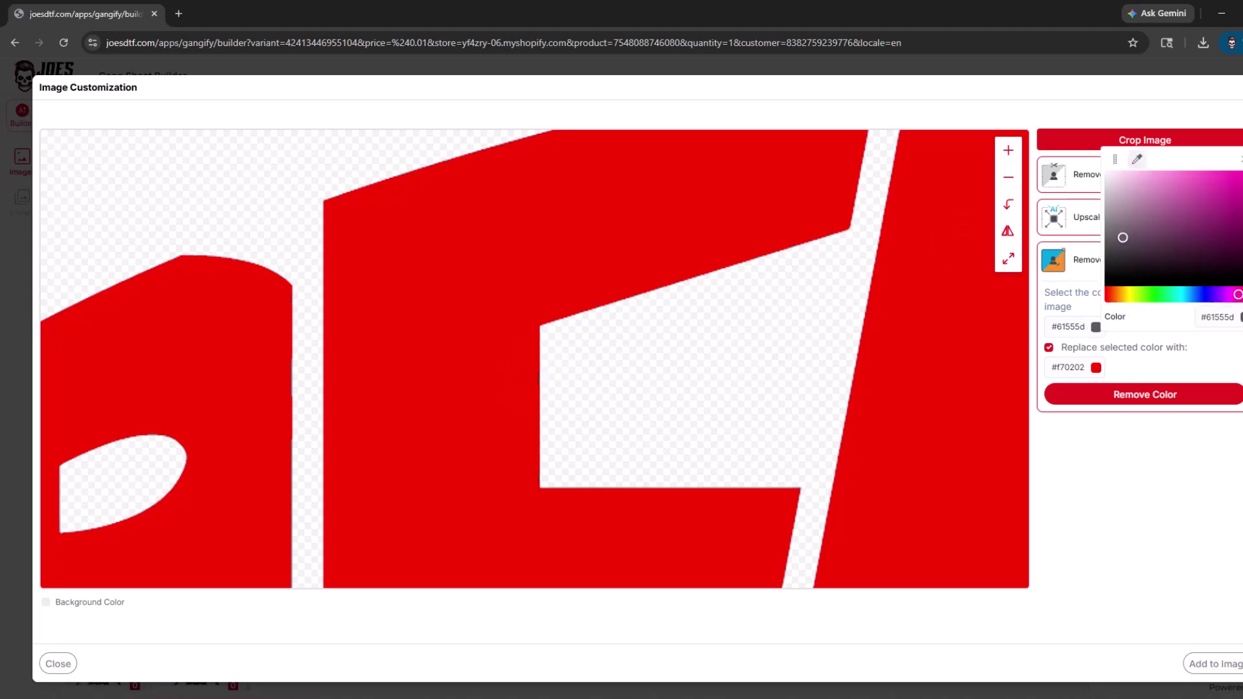
pyautogui.click(1124, 397)
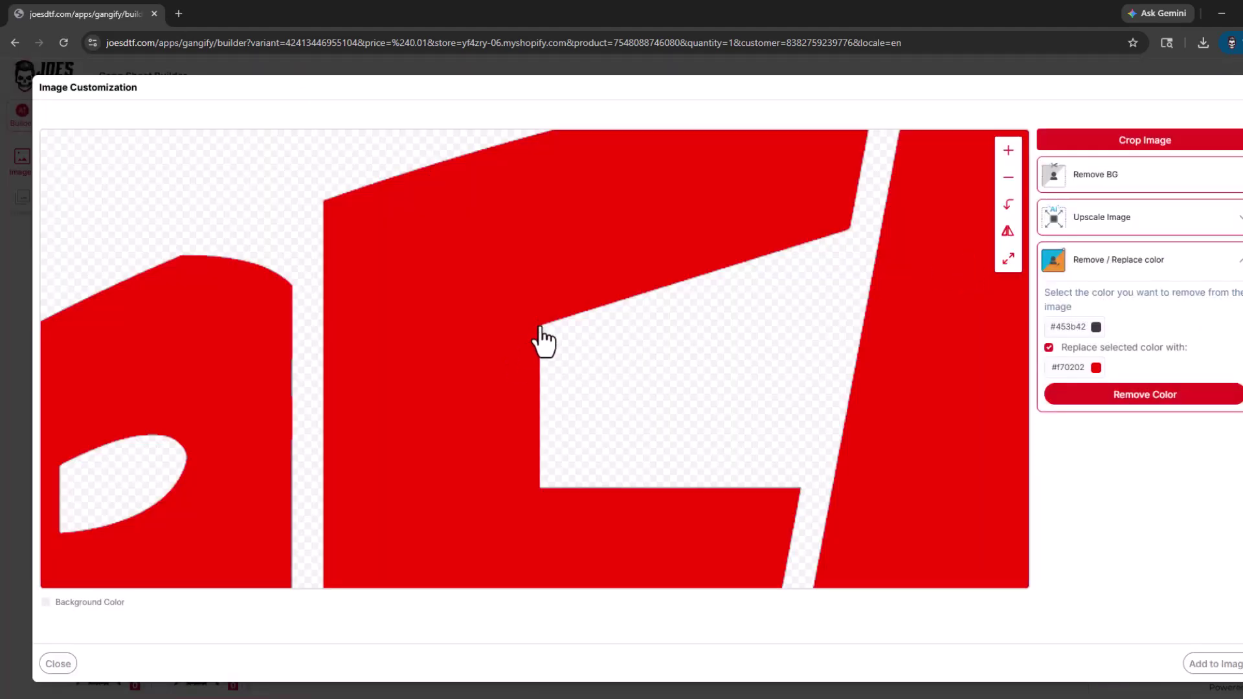
# Sample the mauve edge color (#9b5c61) between the letters B and E and replace it with red #f70202
pyautogui.moveTo(442, 387); pyautogui.dragTo(643, 222)
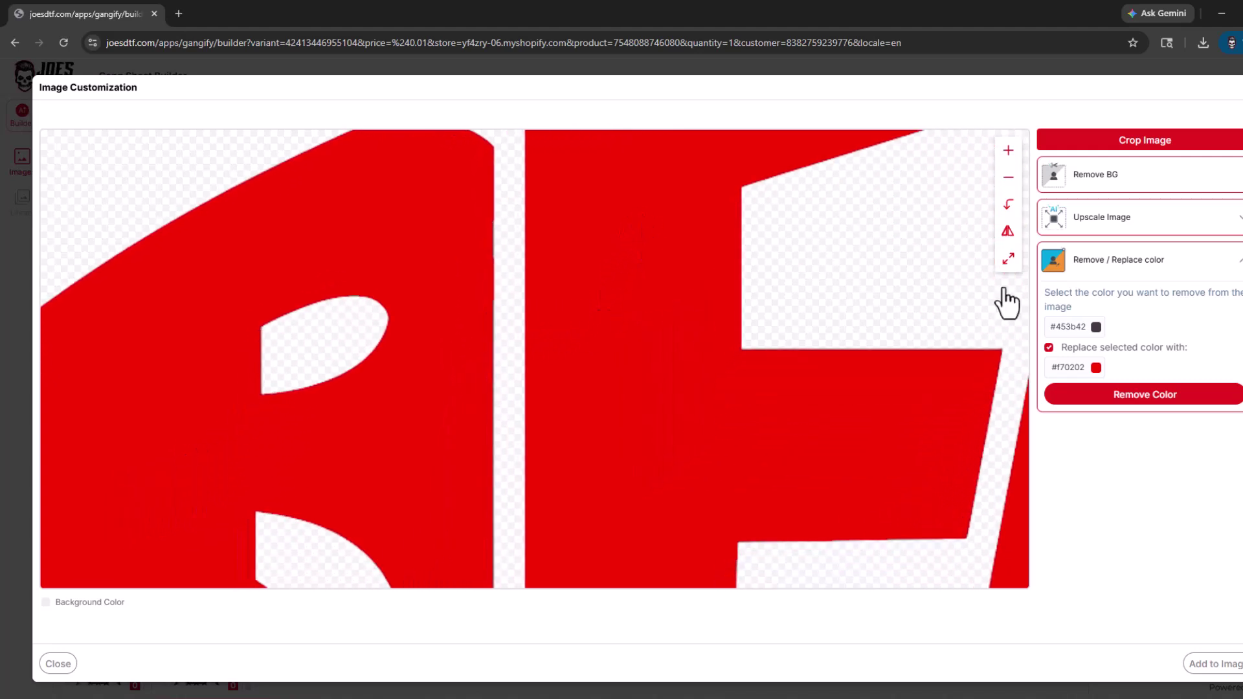
pyautogui.click(1096, 327)
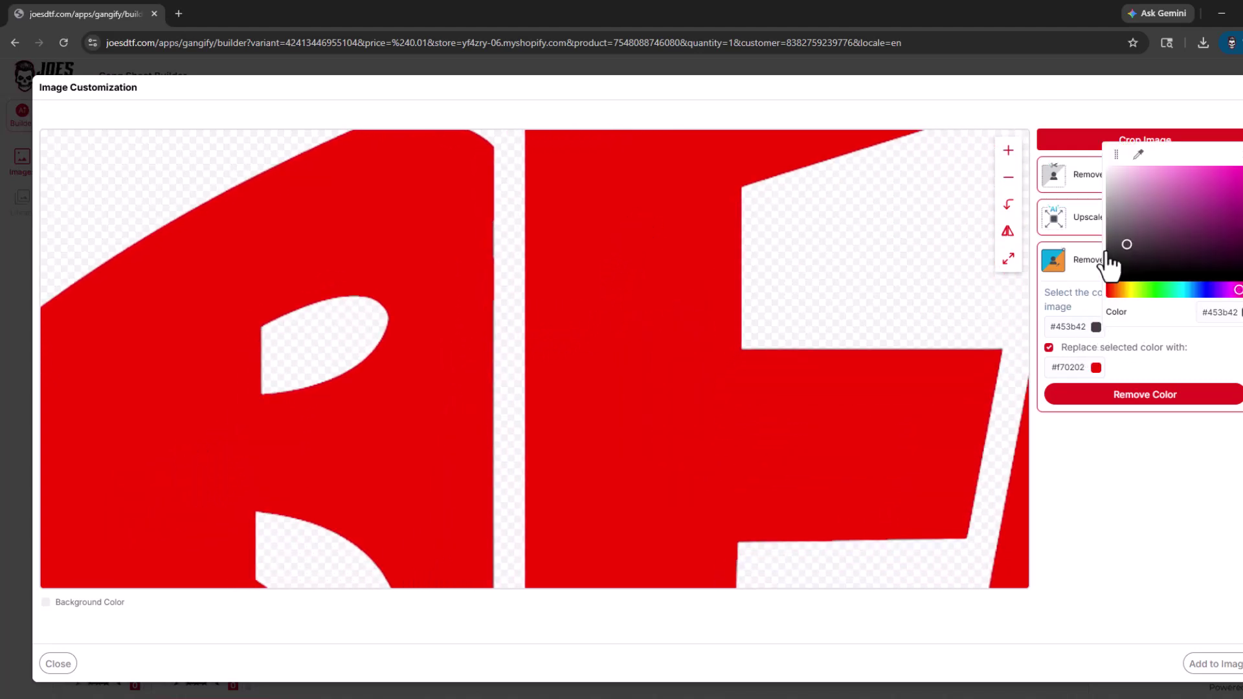
pyautogui.click(1139, 155)
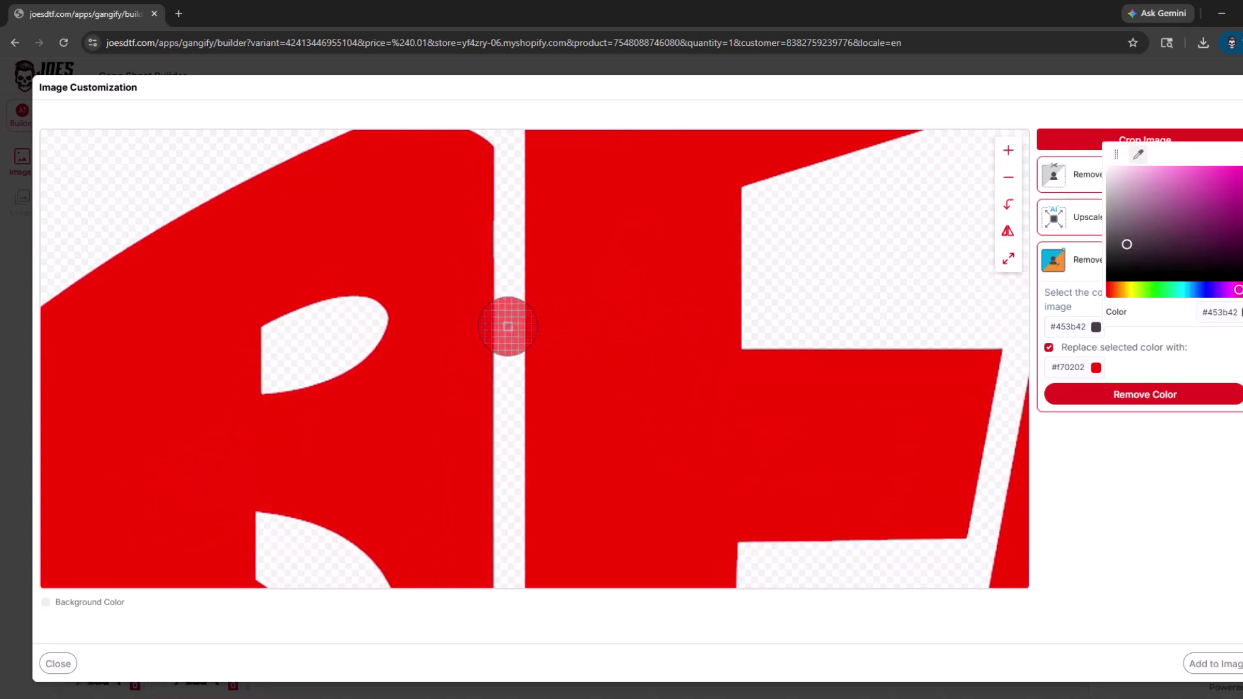
pyautogui.click(493, 243)
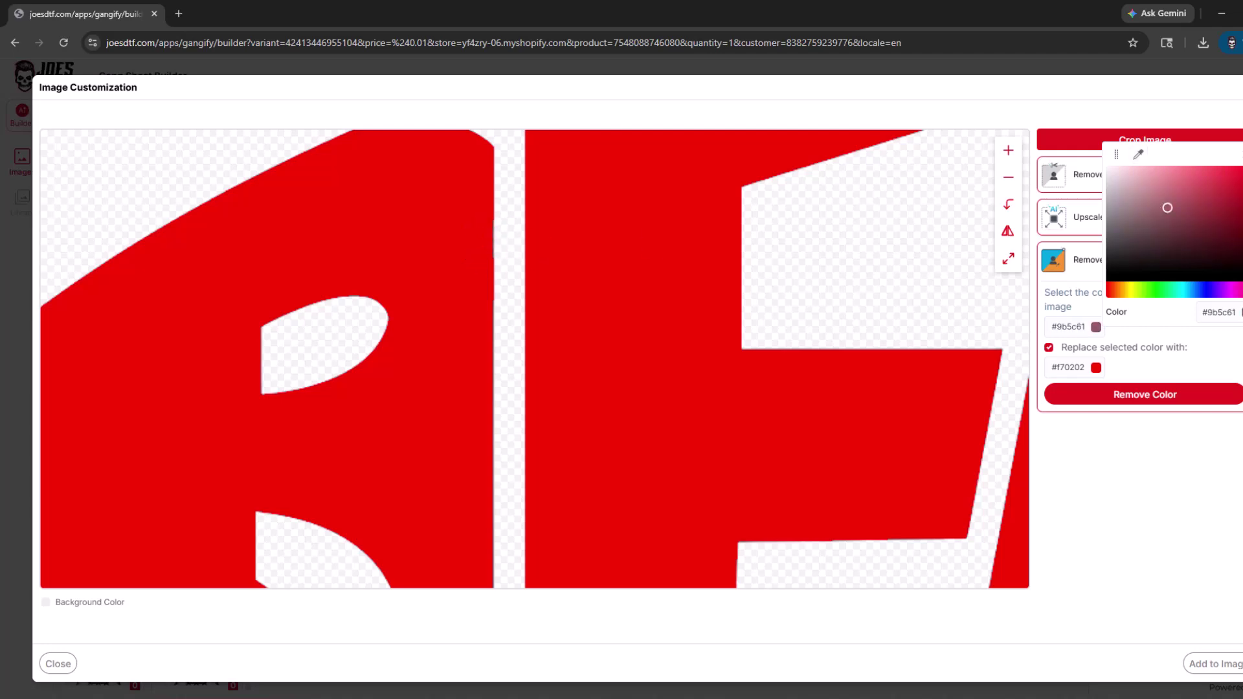
pyautogui.click(1187, 403)
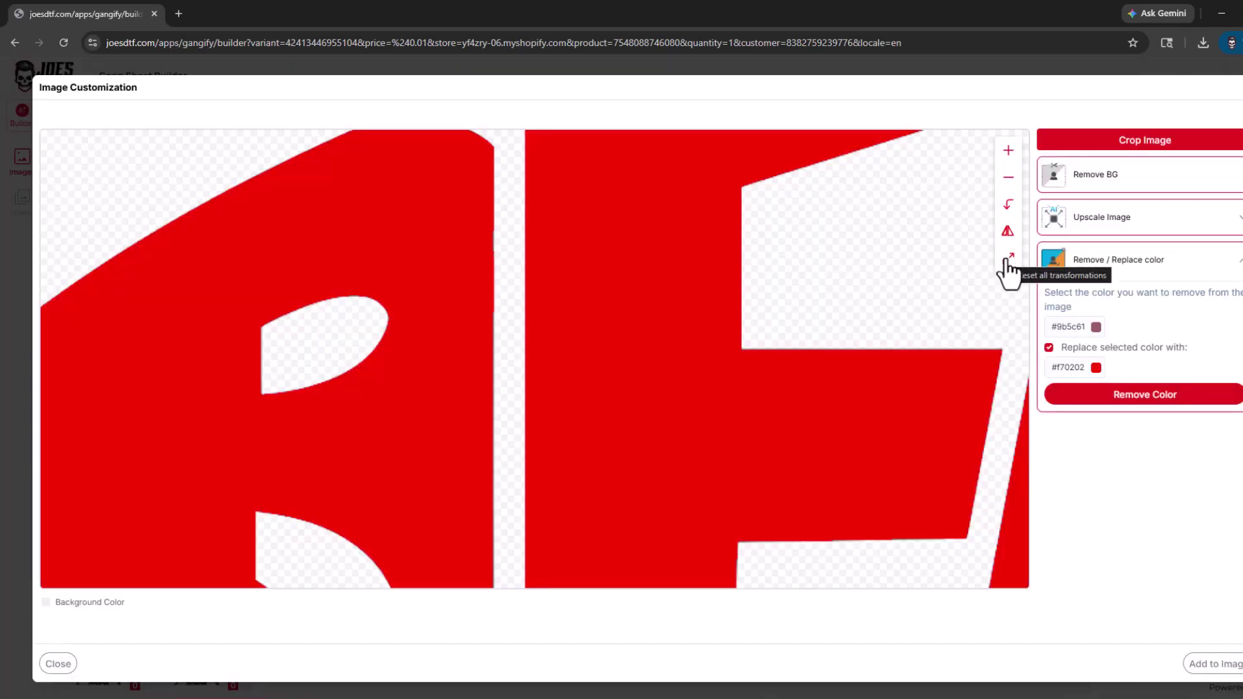
# Preview the whole logo against a black #000000 background color, then turn the background color off
pyautogui.click(1007, 259)
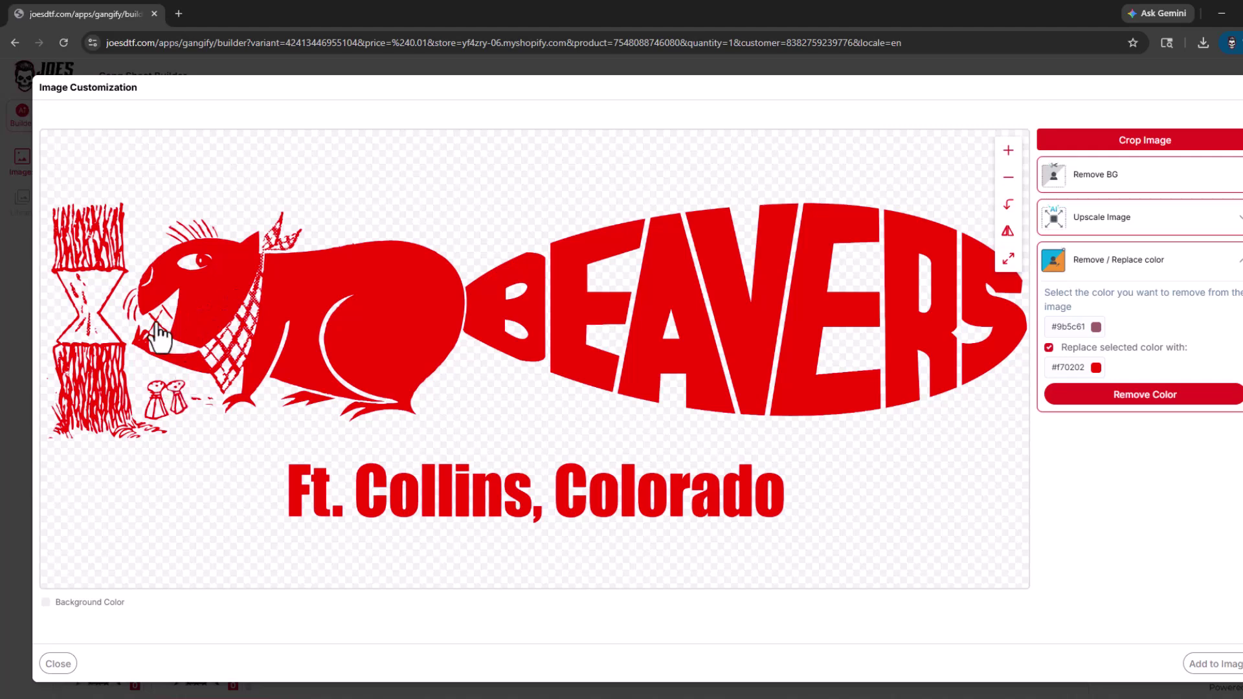
pyautogui.scroll(2, 132, 308)
pyautogui.scroll(-2, 281, 423)
pyautogui.click(46, 603)
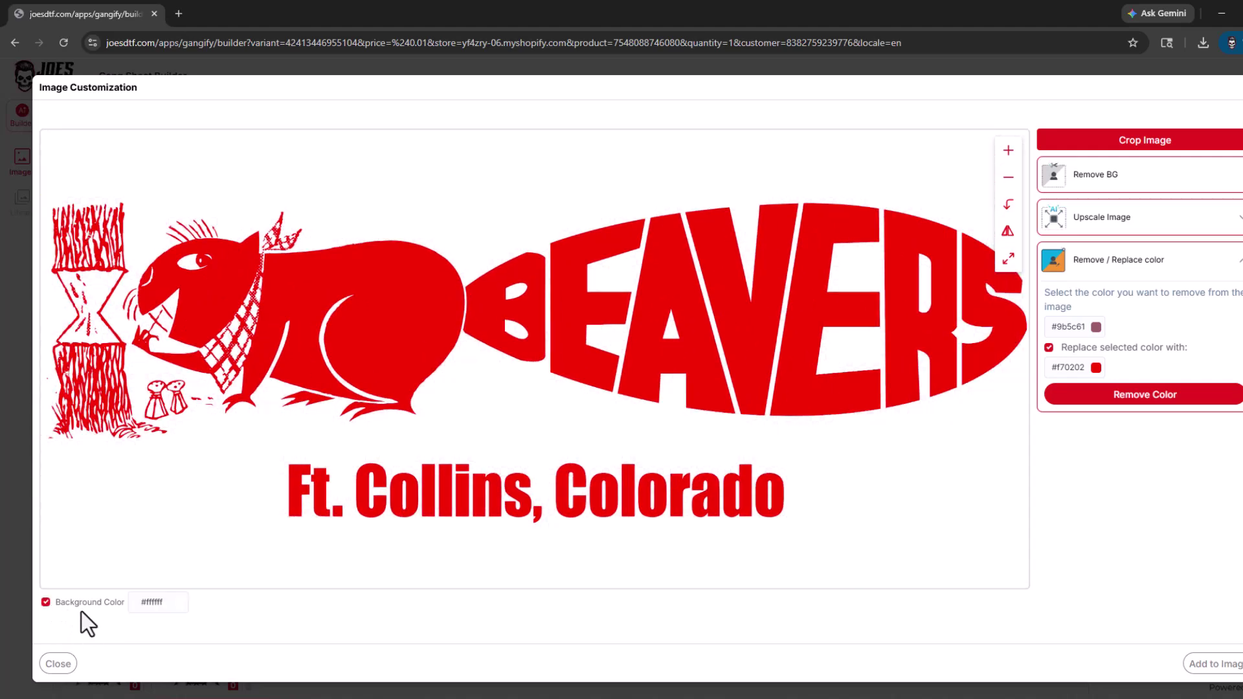
pyautogui.click(167, 618)
pyautogui.click(247, 529)
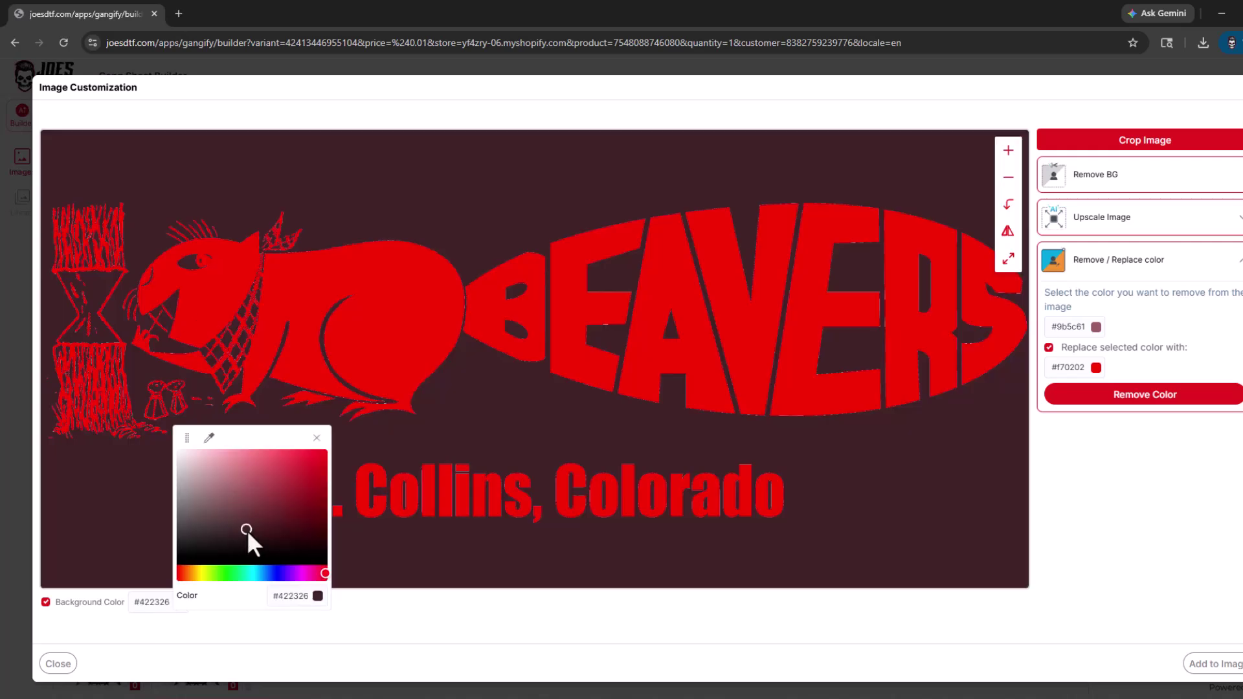
pyautogui.moveTo(246, 529); pyautogui.dragTo(172, 572)
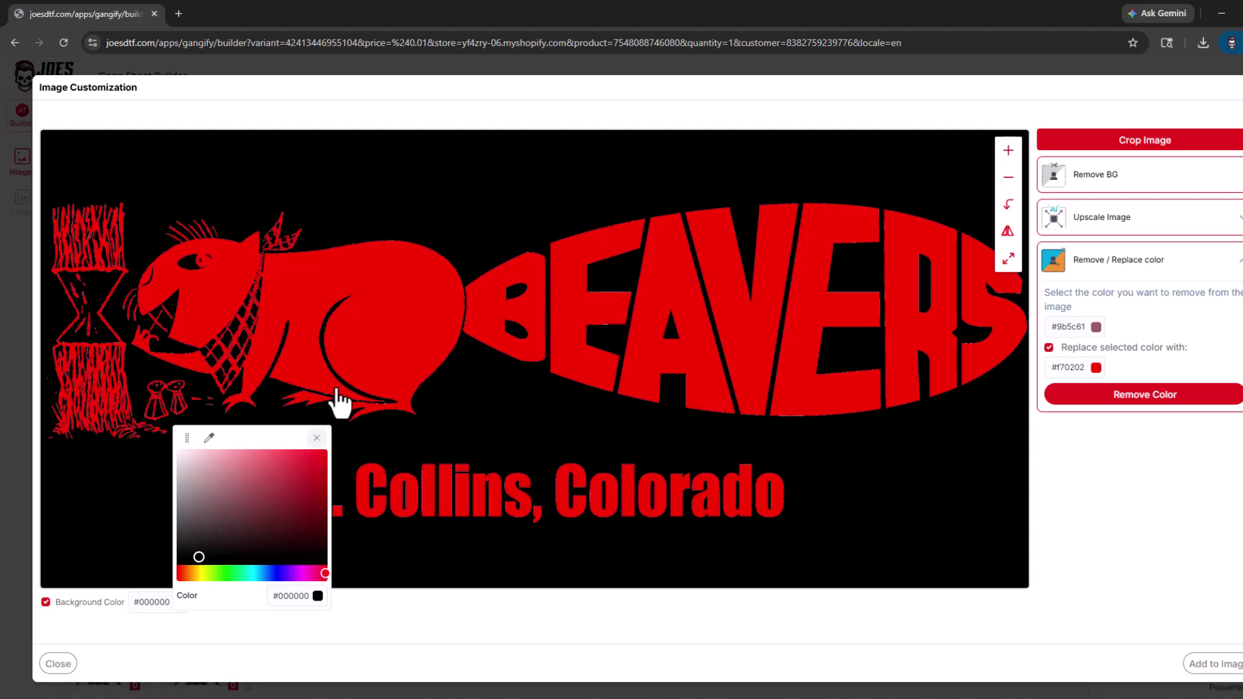
pyautogui.click(318, 443)
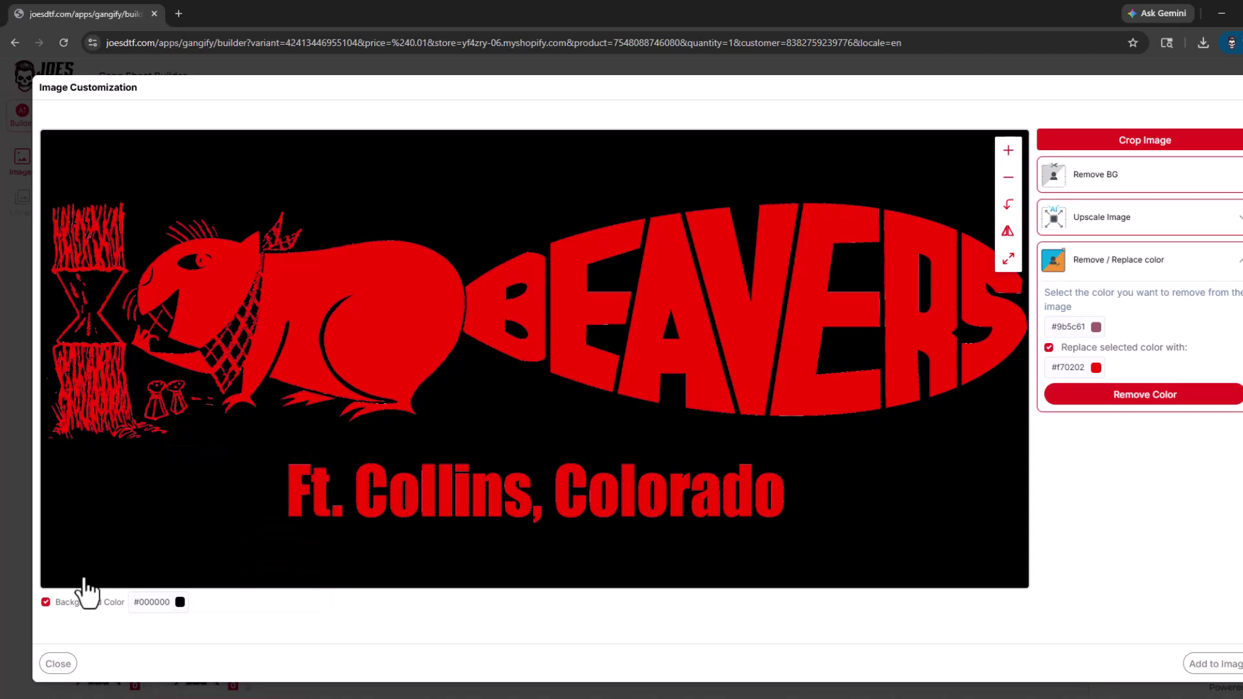
pyautogui.click(46, 602)
# Sample the light gray edge color (#a4a6a7) beneath the middle arm of the letter E and replace it with red #f70202
pyautogui.scroll(2, 420, 414)
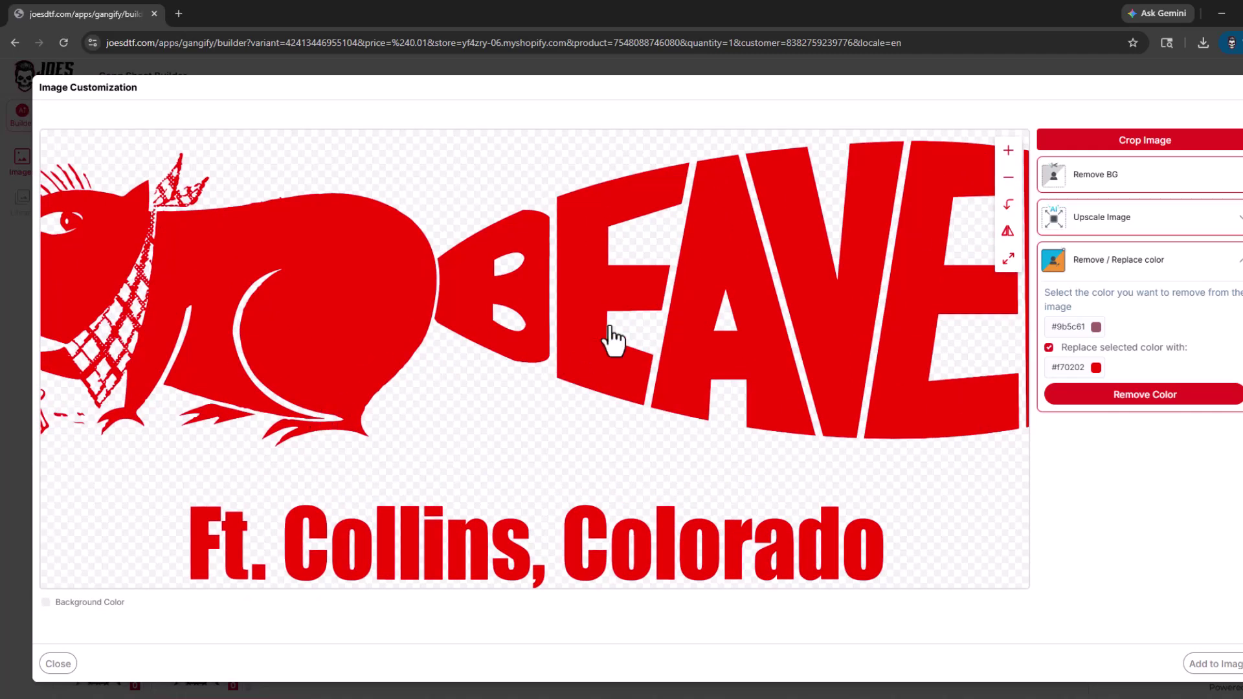
pyautogui.scroll(8, 607, 335)
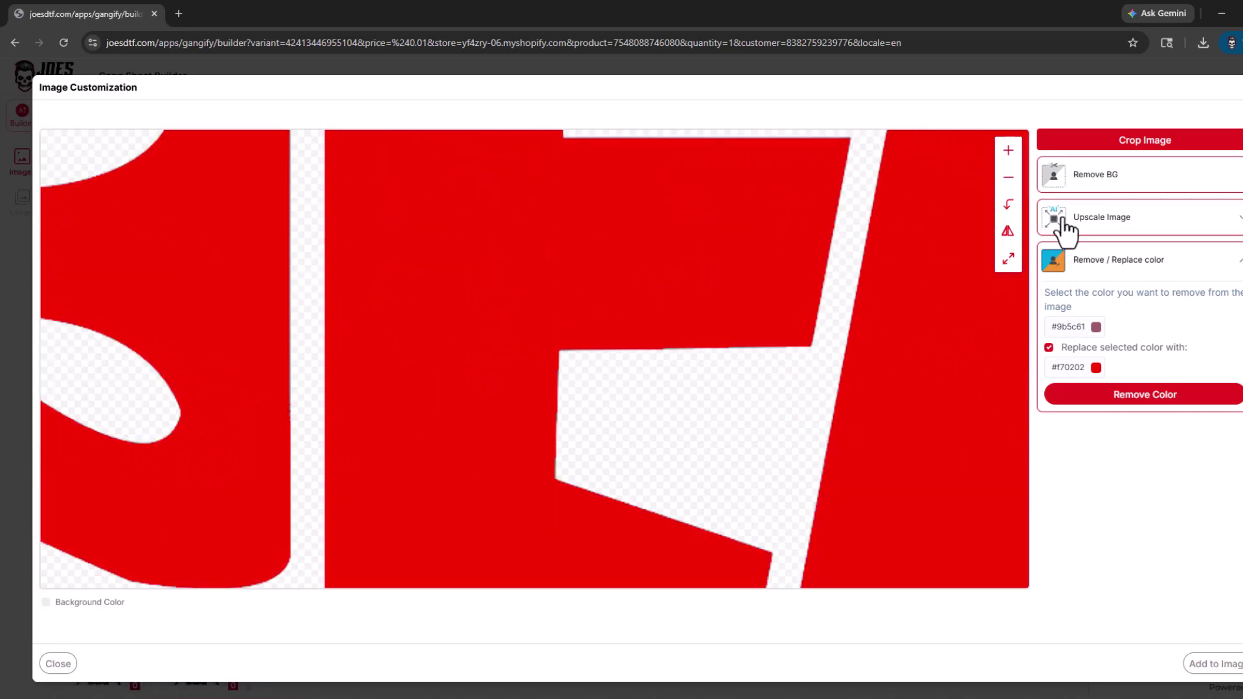
pyautogui.click(1097, 327)
pyautogui.click(1140, 155)
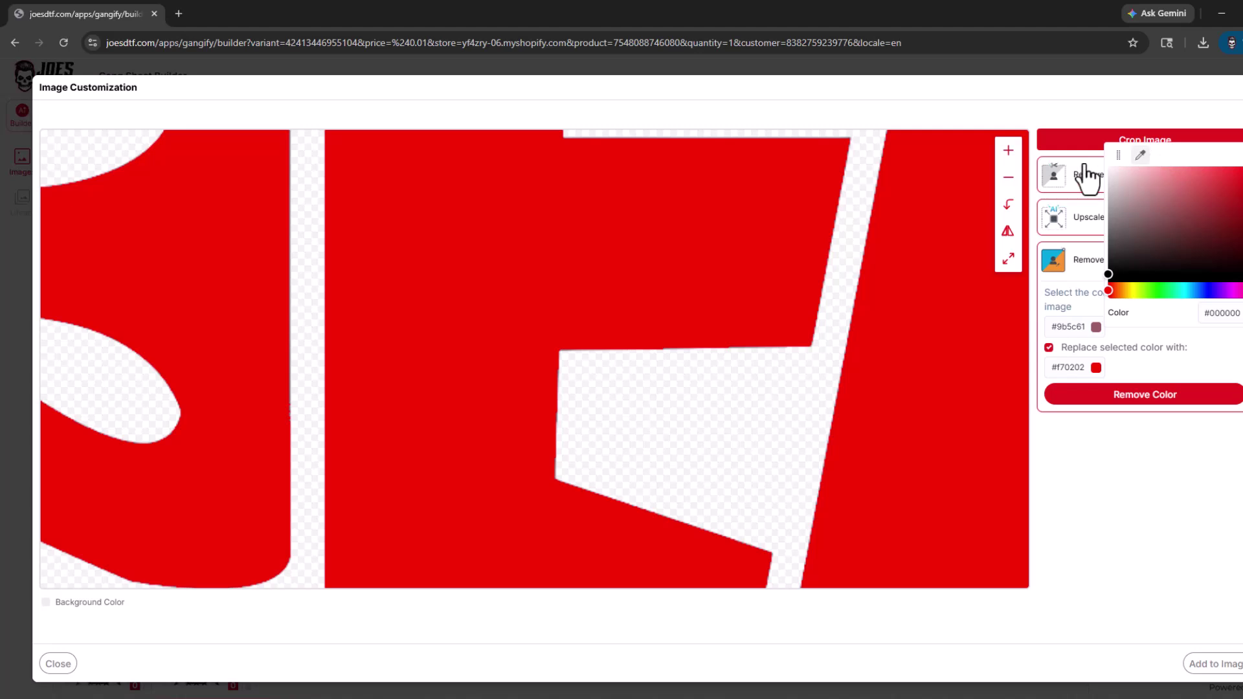
pyautogui.click(666, 348)
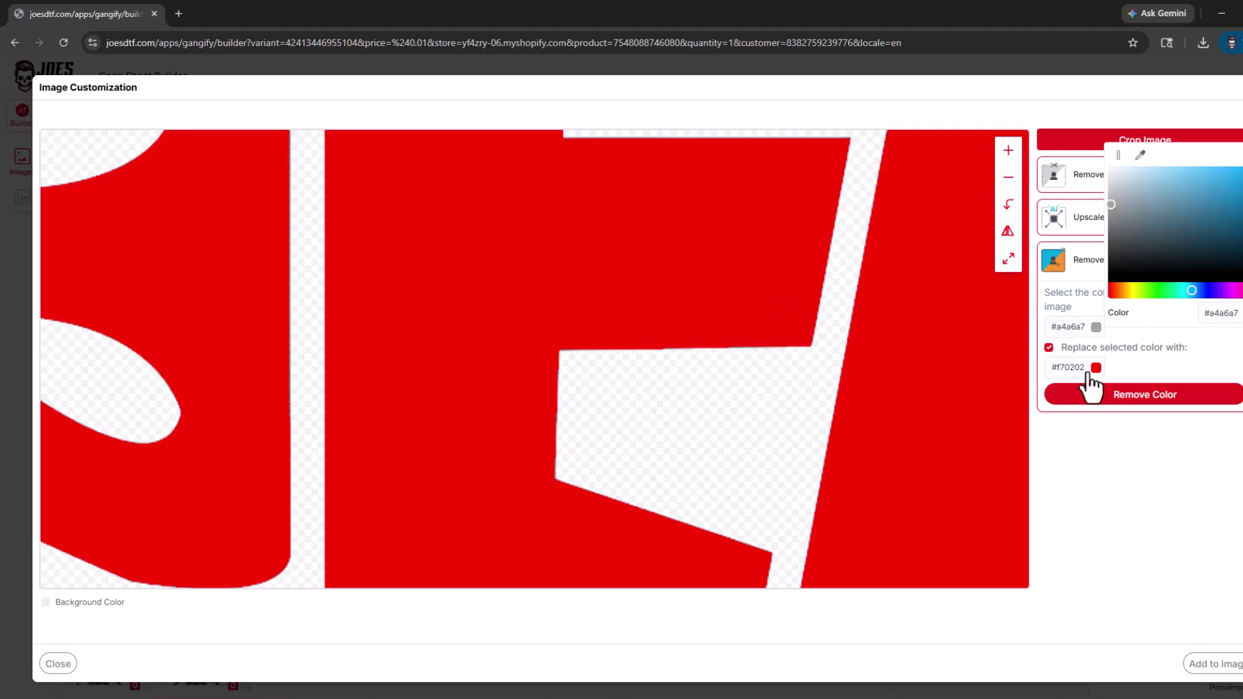
pyautogui.click(1136, 396)
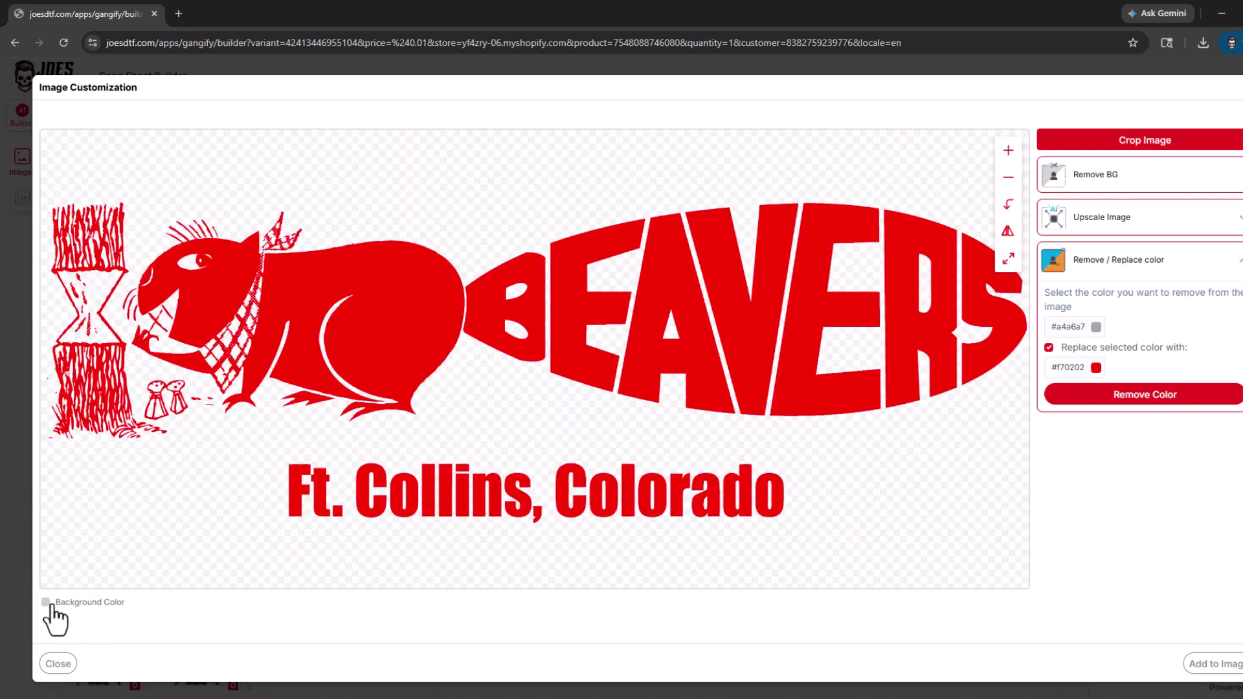
# Check the logo against the black background, turn the background off, and add the edited red logo to the images
pyautogui.click(46, 602)
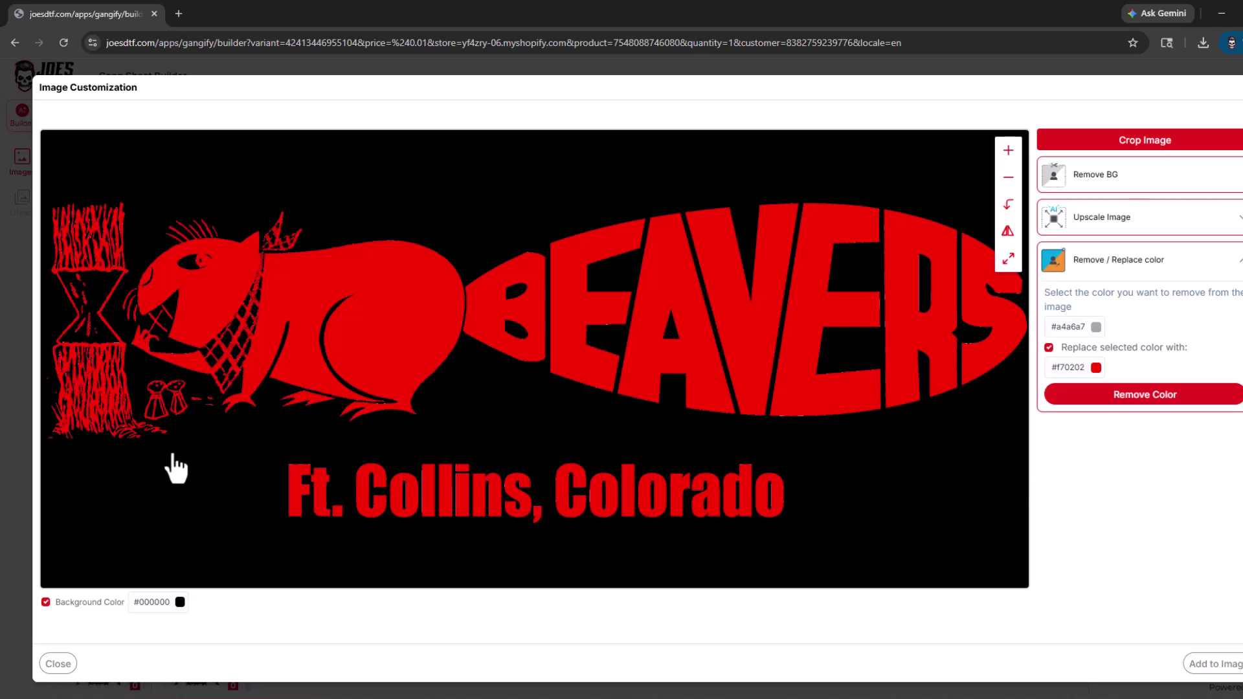
pyautogui.click(46, 602)
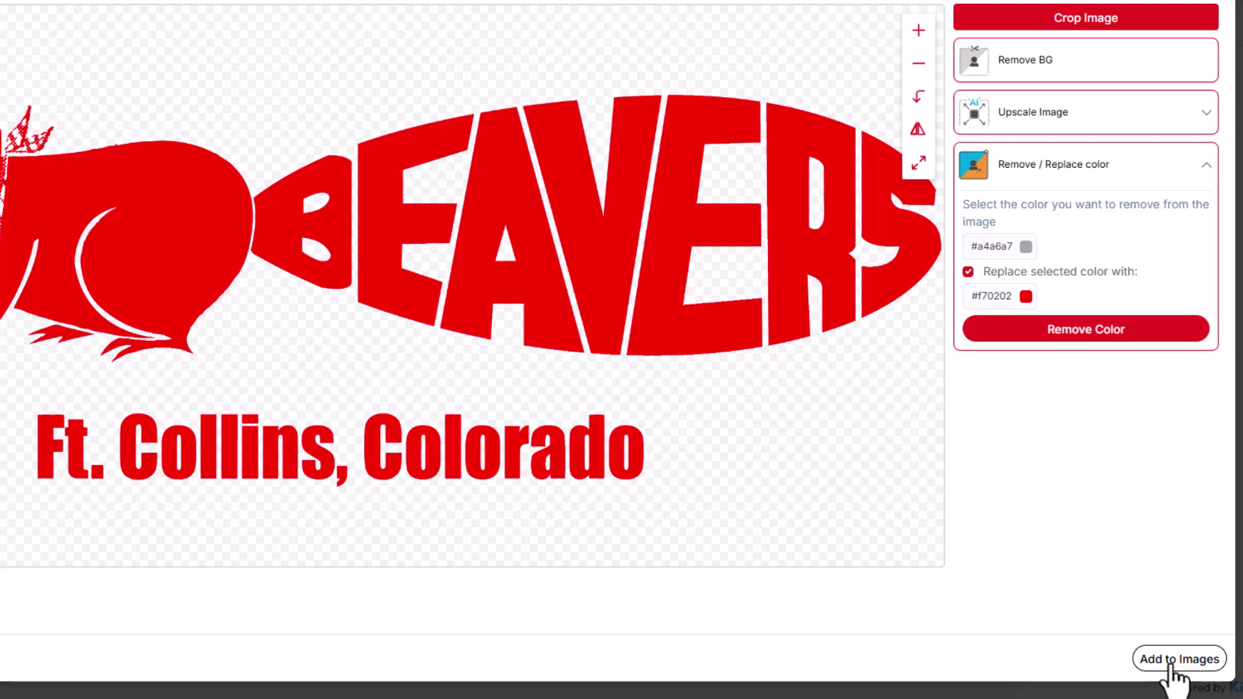
pyautogui.click(1172, 660)
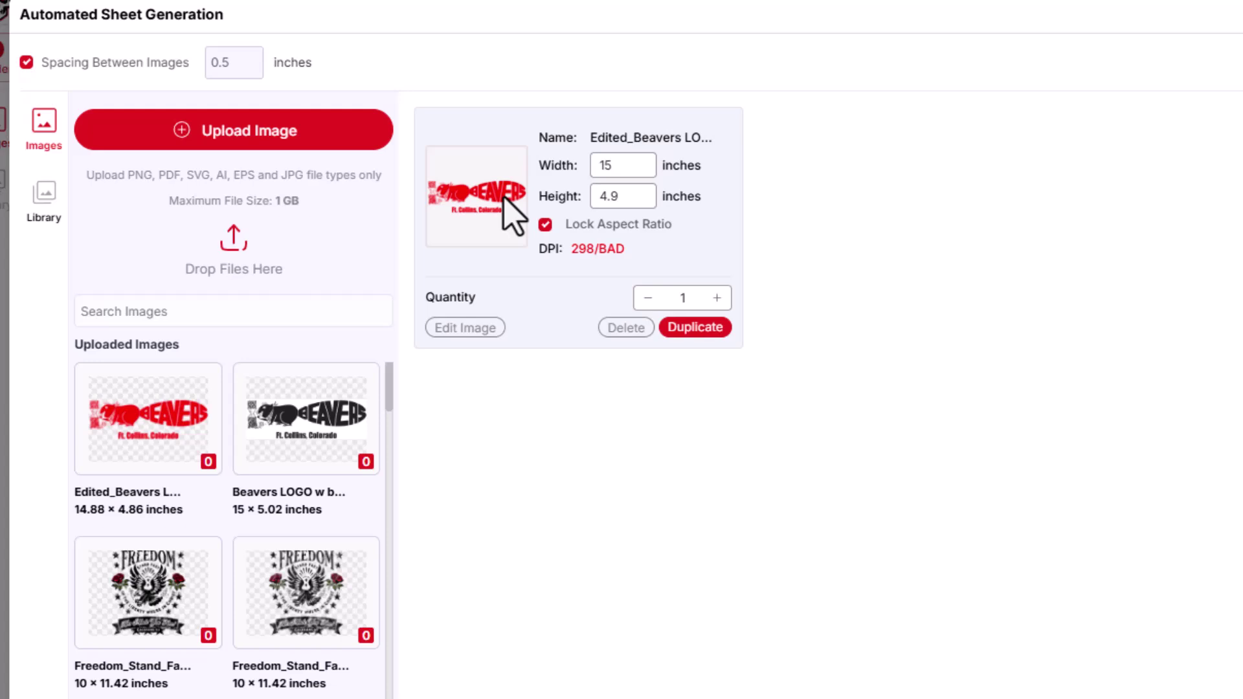
# Set the red Beavers logo's width to 10 inches and duplicate its entry on the sheet
pyautogui.moveTo(325, 426)
pyautogui.doubleClick(614, 165)
pyautogui.write('10')
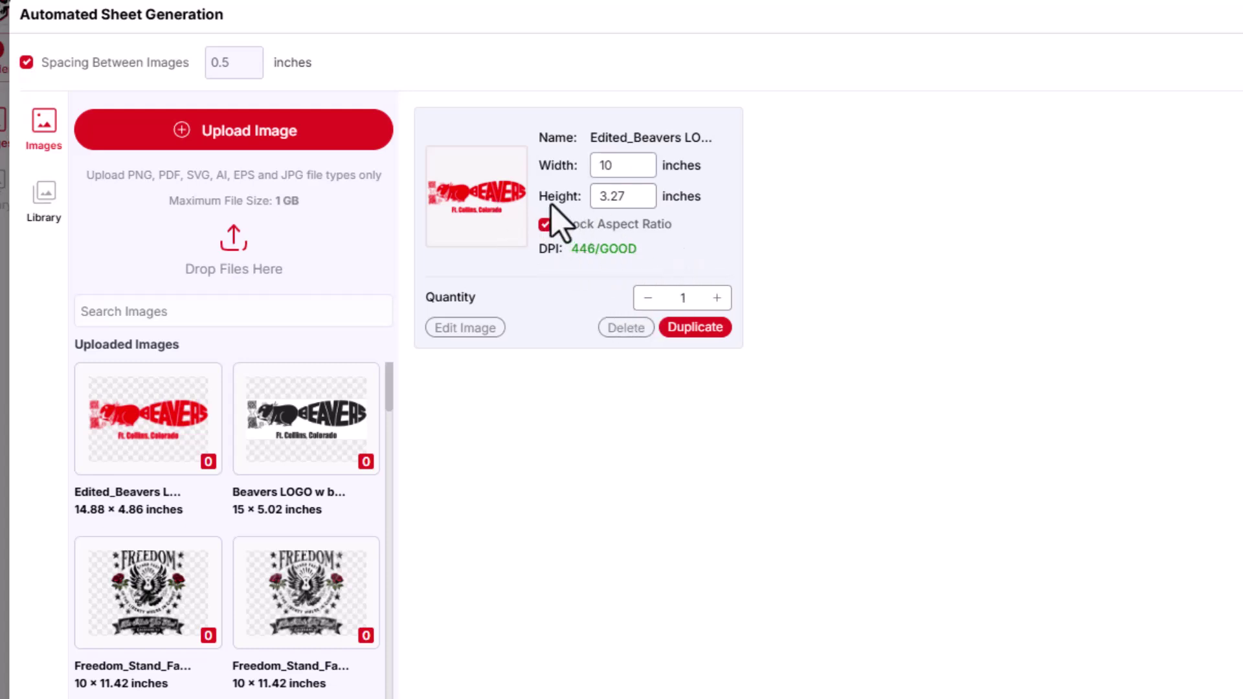
pyautogui.click(678, 327)
pyautogui.click(690, 329)
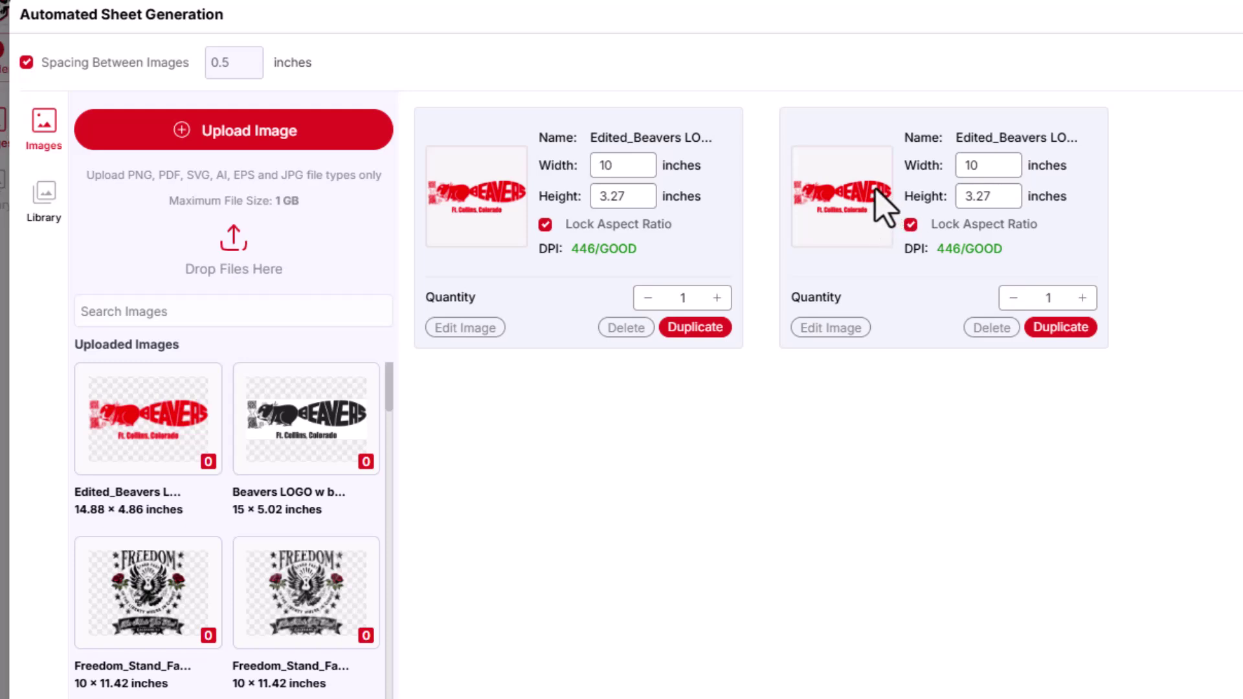
# Open the duplicated logo in the image editor and sample its red (#f70202) as the color for removal
pyautogui.click(835, 329)
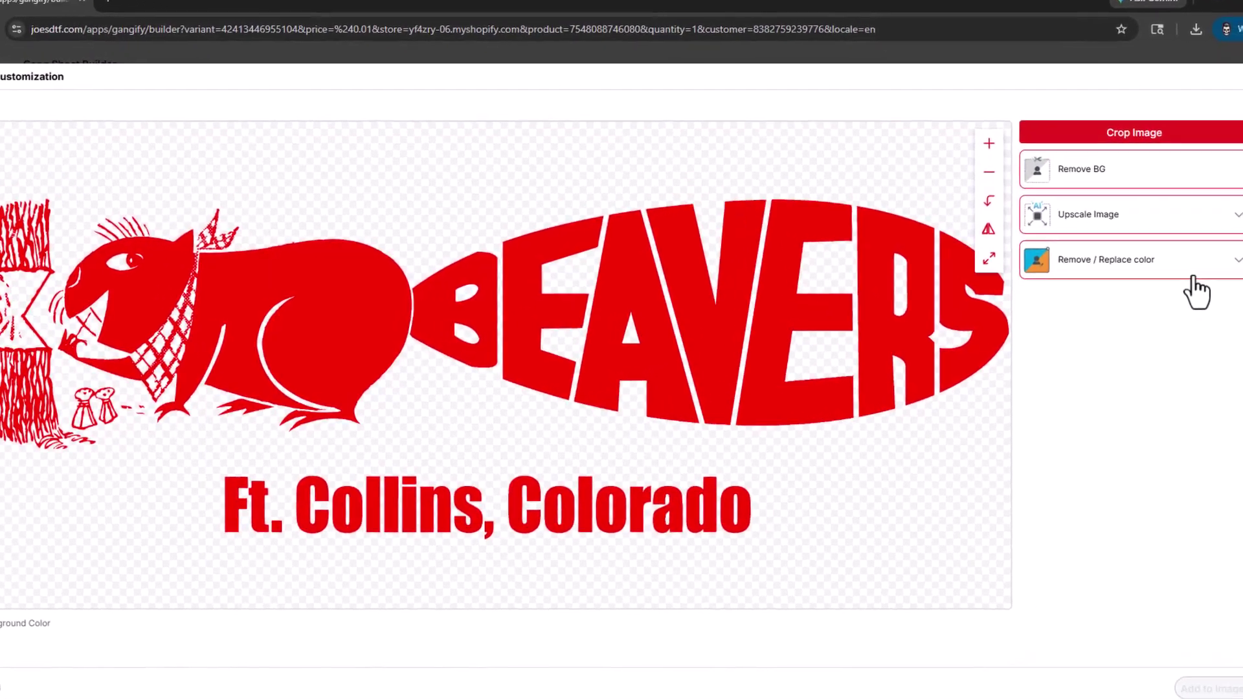
pyautogui.click(1204, 267)
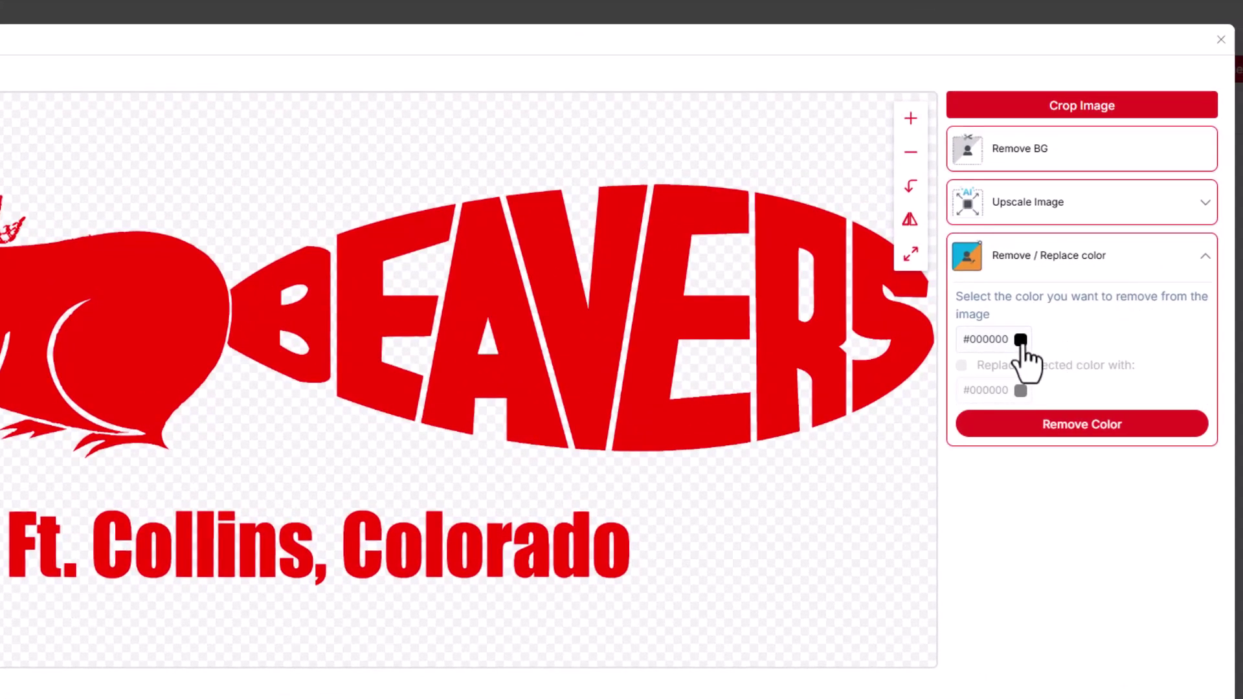
pyautogui.click(1022, 342)
pyautogui.click(1077, 134)
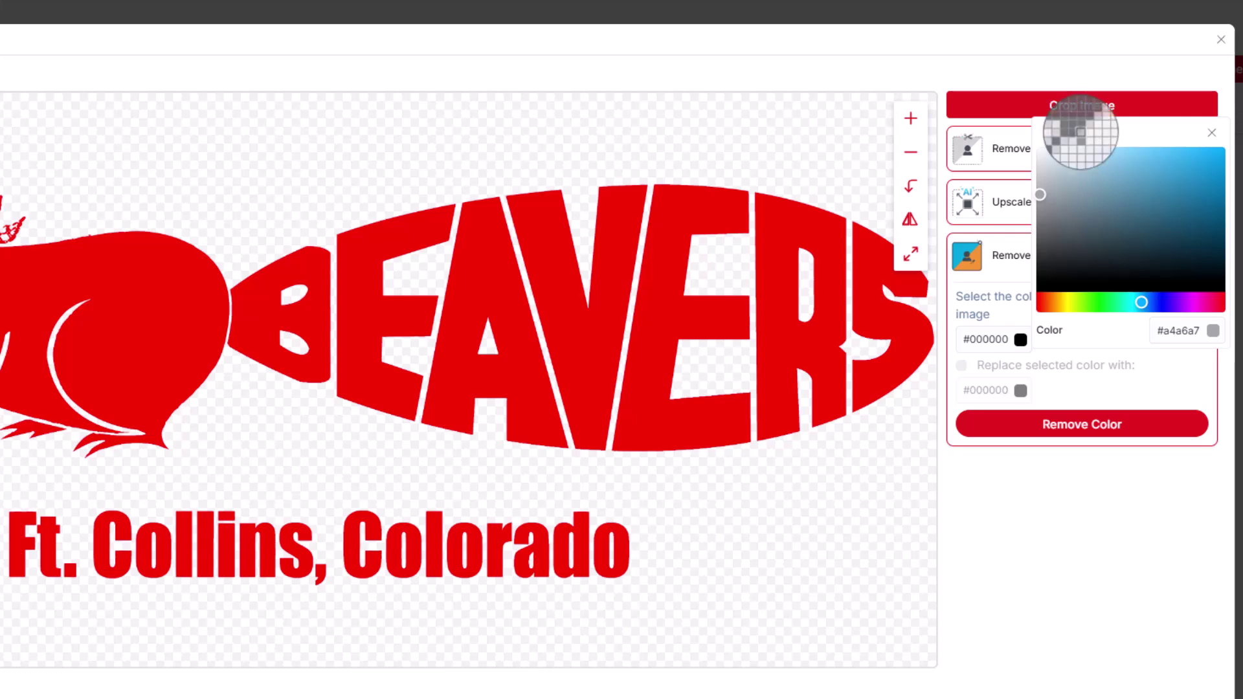
pyautogui.click(670, 250)
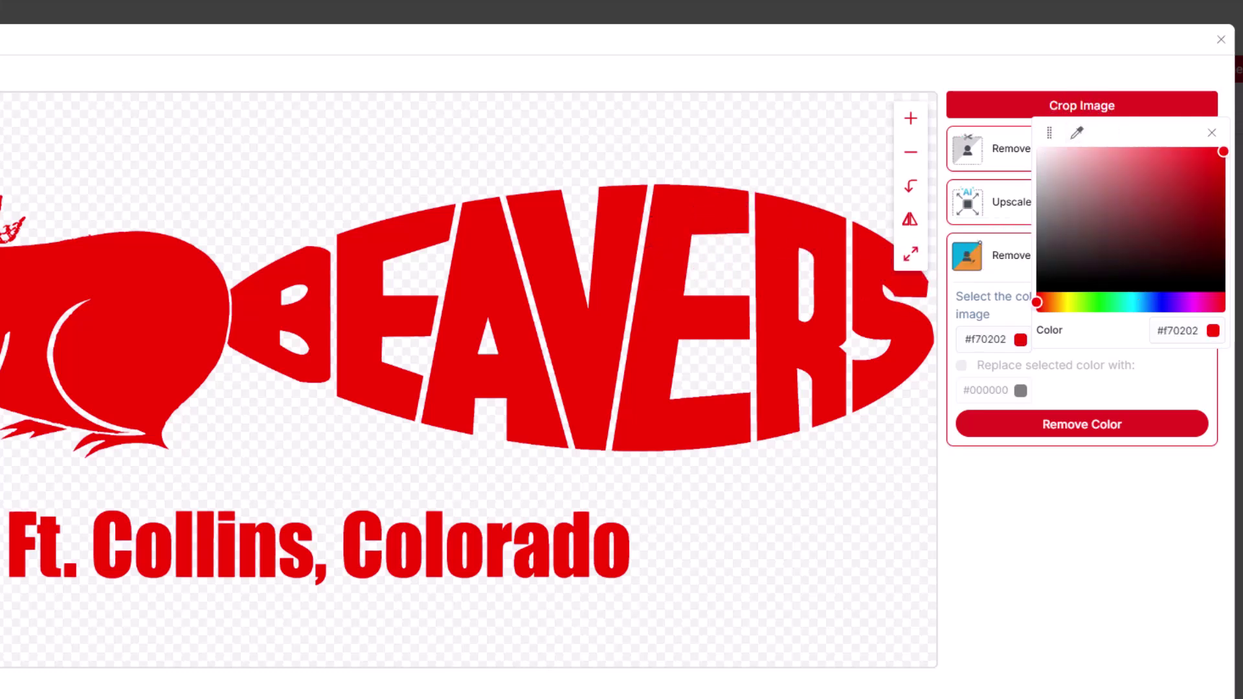
# Replace the sampled red with blue #1303ff and add the blue logo to the images
pyautogui.click(961, 365)
pyautogui.click(1020, 391)
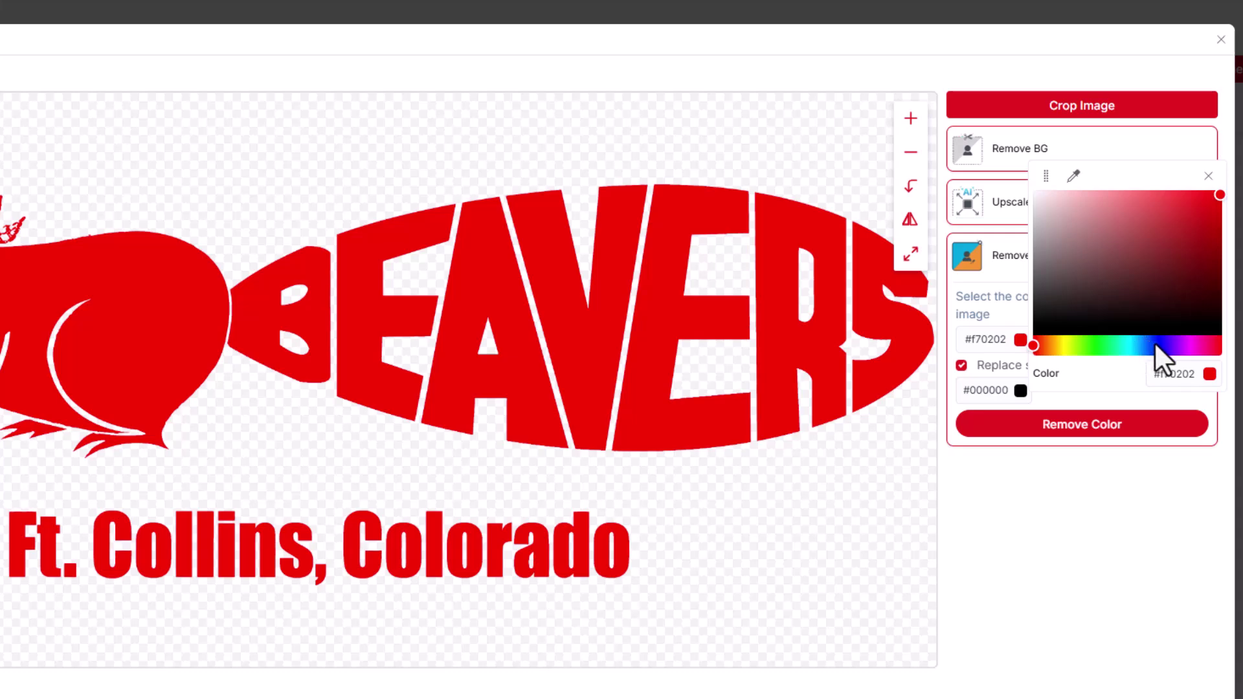
pyautogui.moveTo(1155, 341); pyautogui.dragTo(1160, 343)
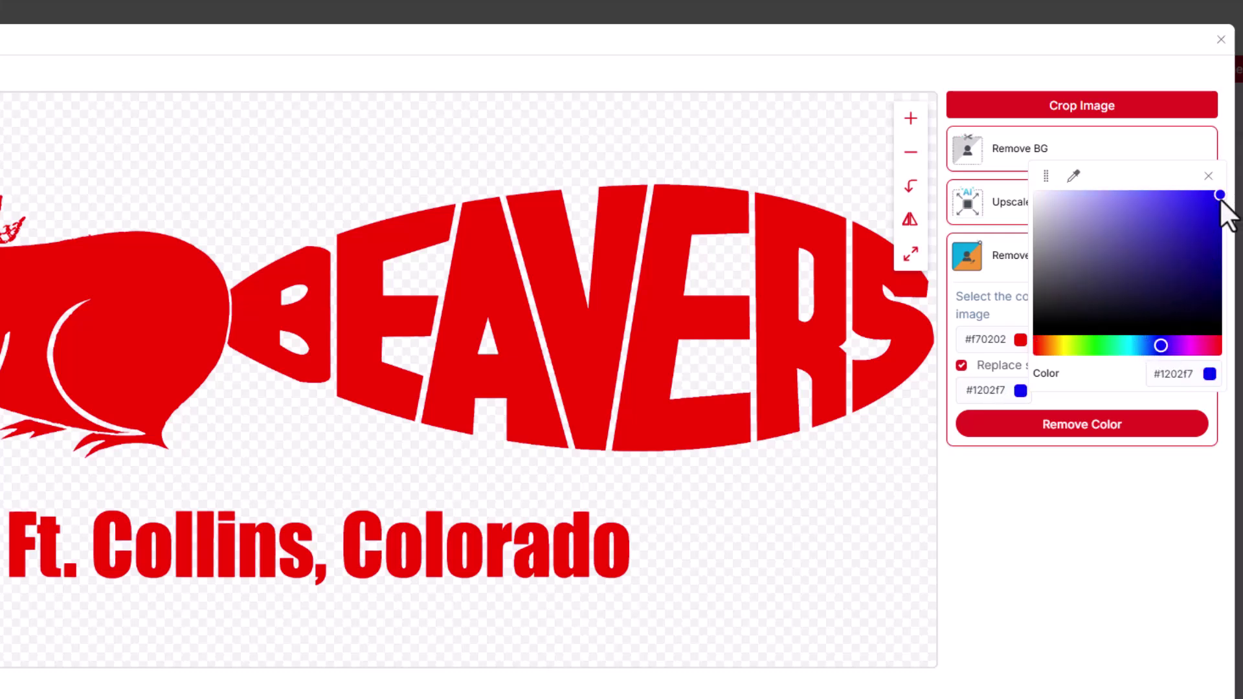
pyautogui.moveTo(1219, 197); pyautogui.dragTo(1218, 191)
pyautogui.click(1080, 428)
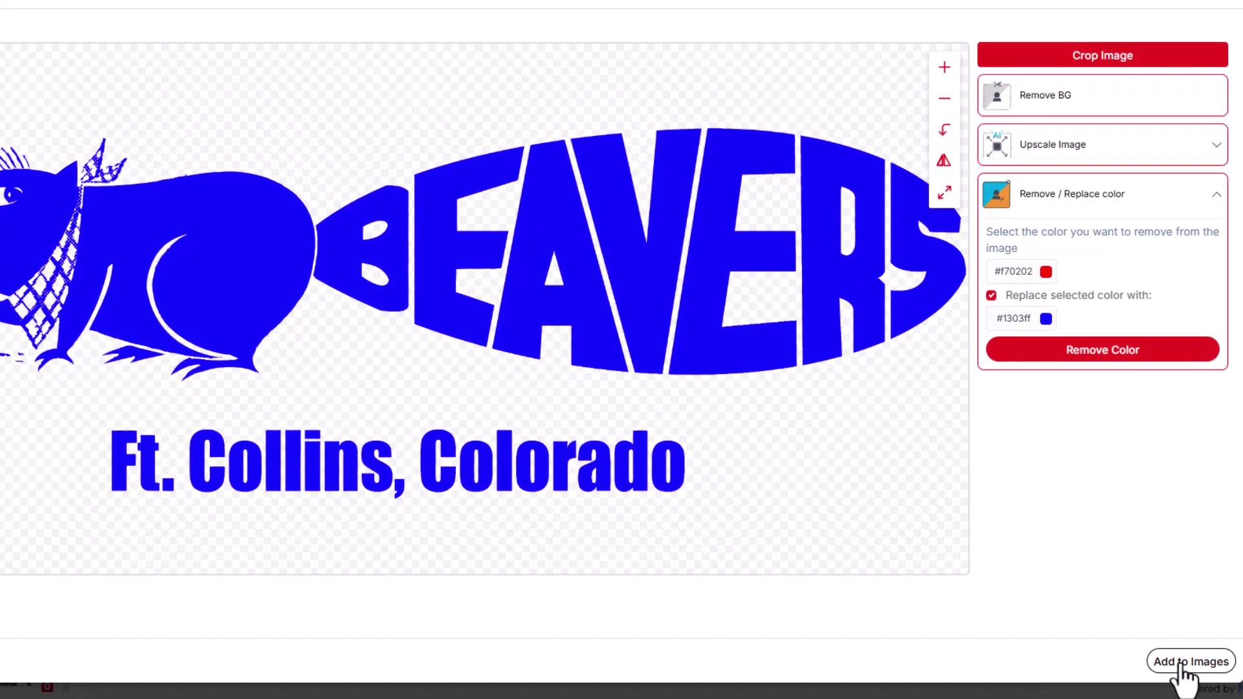
pyautogui.click(1182, 664)
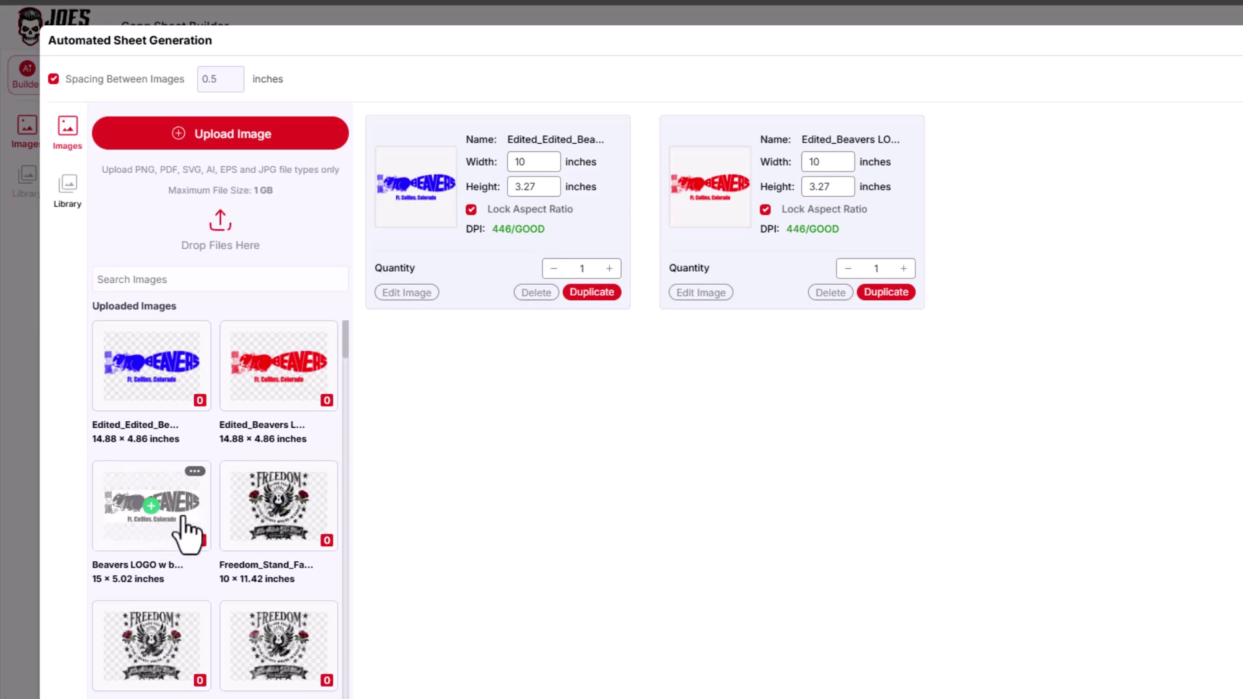
# Delete the original black Beavers LOGO w background image from the uploaded images
pyautogui.click(195, 472)
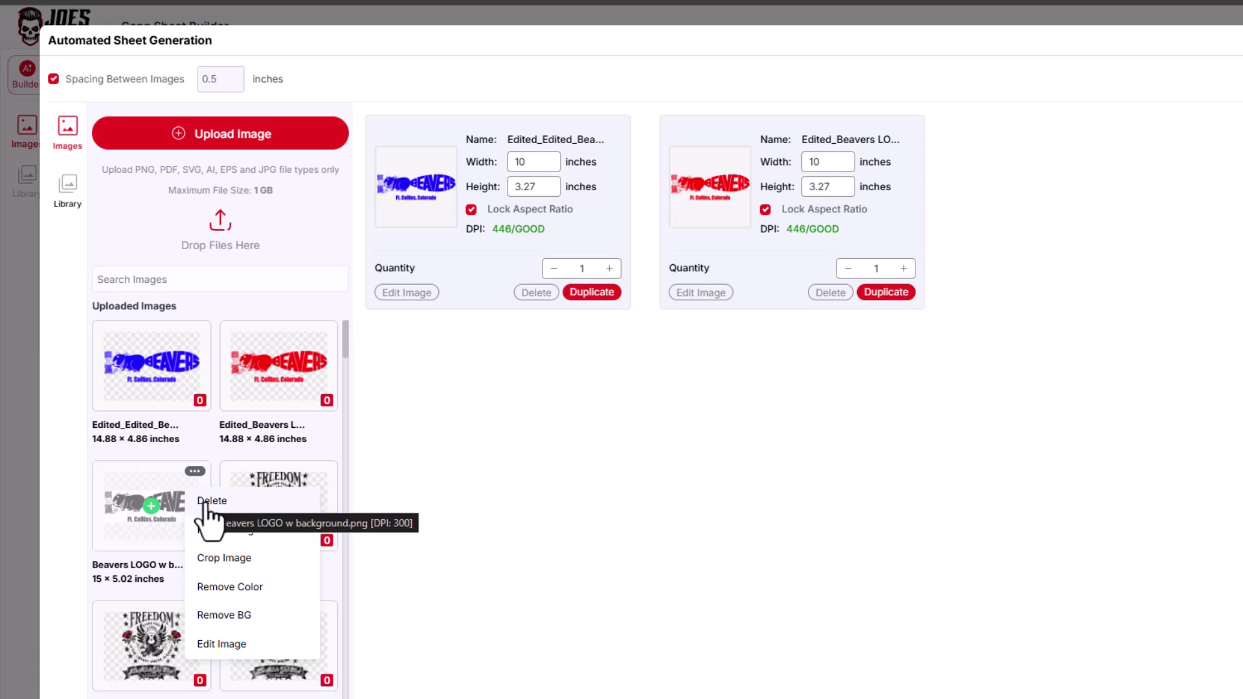
pyautogui.click(205, 504)
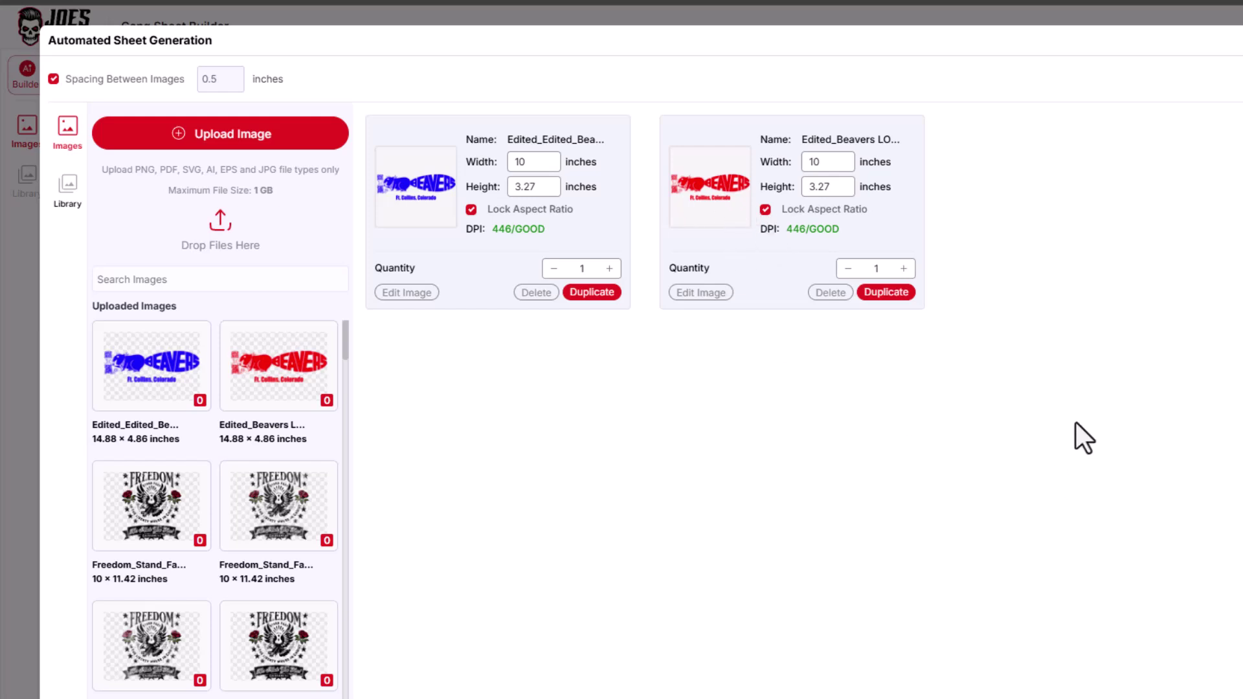
# Set the quantity to 3 for both the red and the blue Beavers logos
pyautogui.click(902, 270)
pyautogui.click(902, 270)
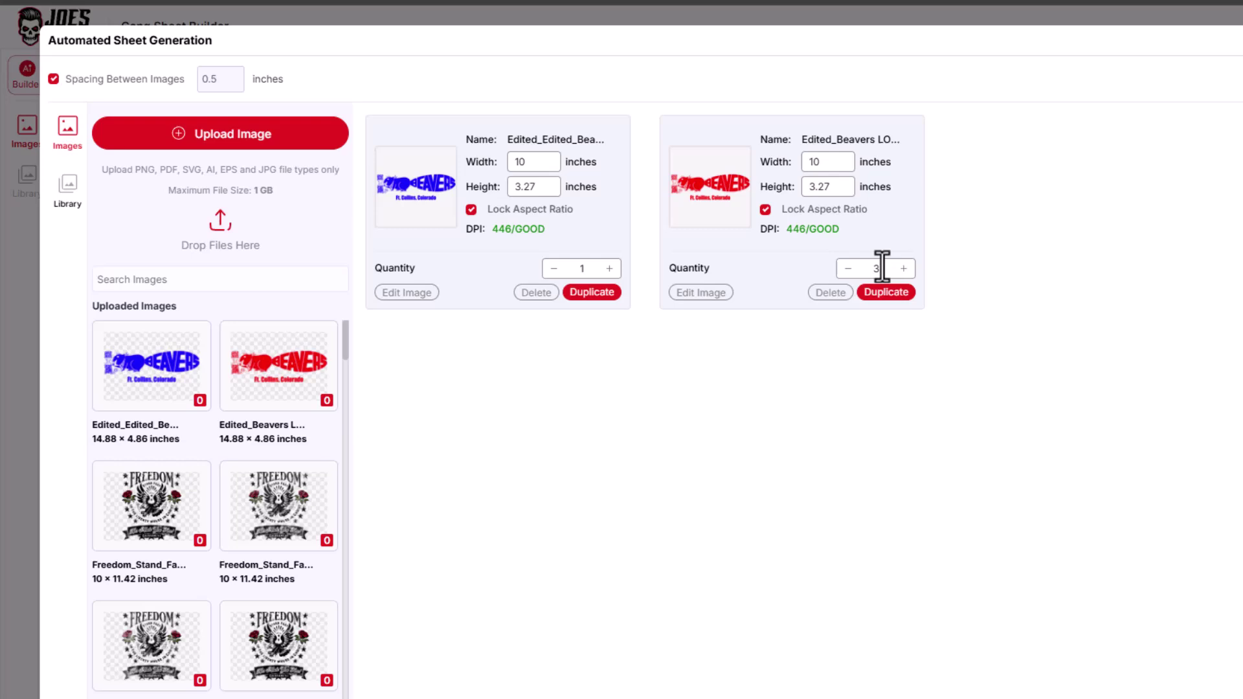
pyautogui.click(611, 268)
pyautogui.click(612, 268)
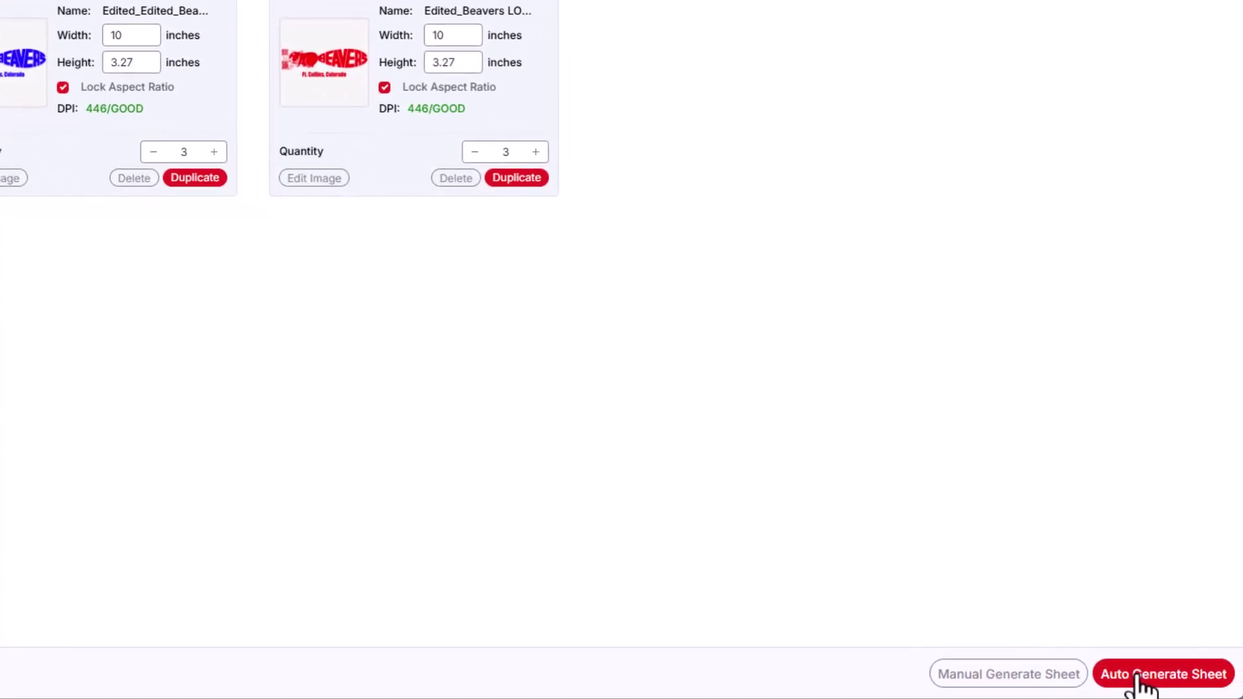
# Auto-generate the gang sheet from the blue and red logos and save the design under the name Beavers
pyautogui.click(1142, 676)
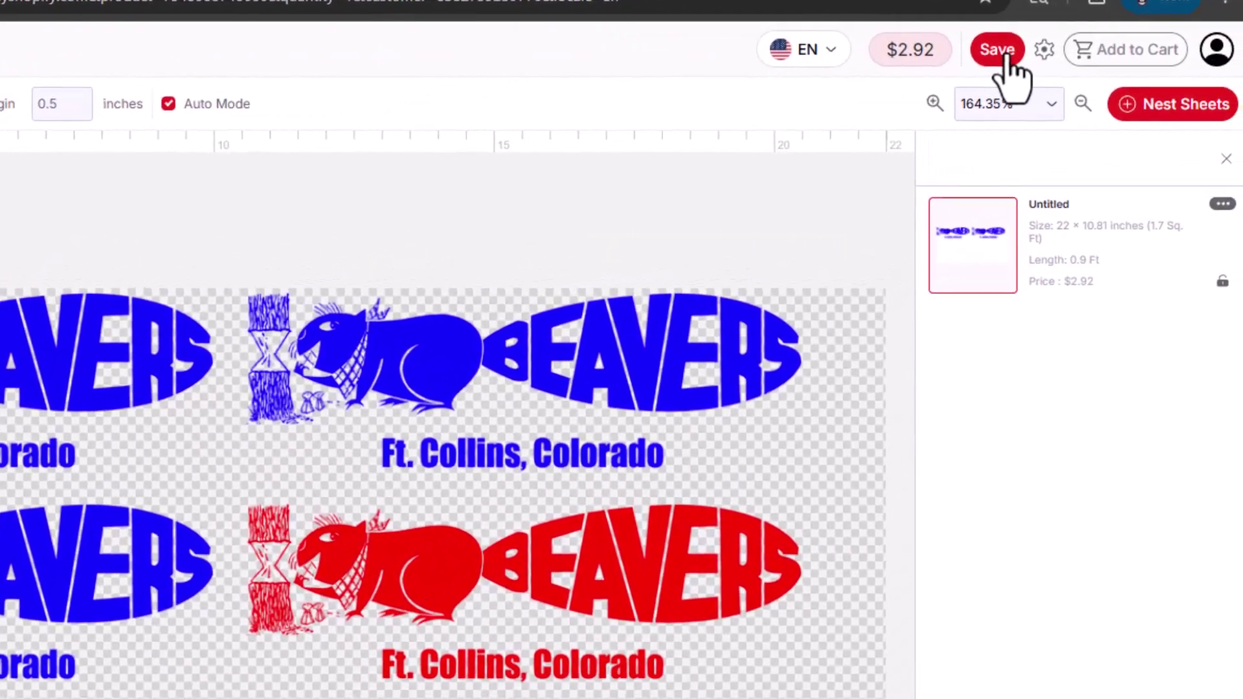
pyautogui.click(1150, 80)
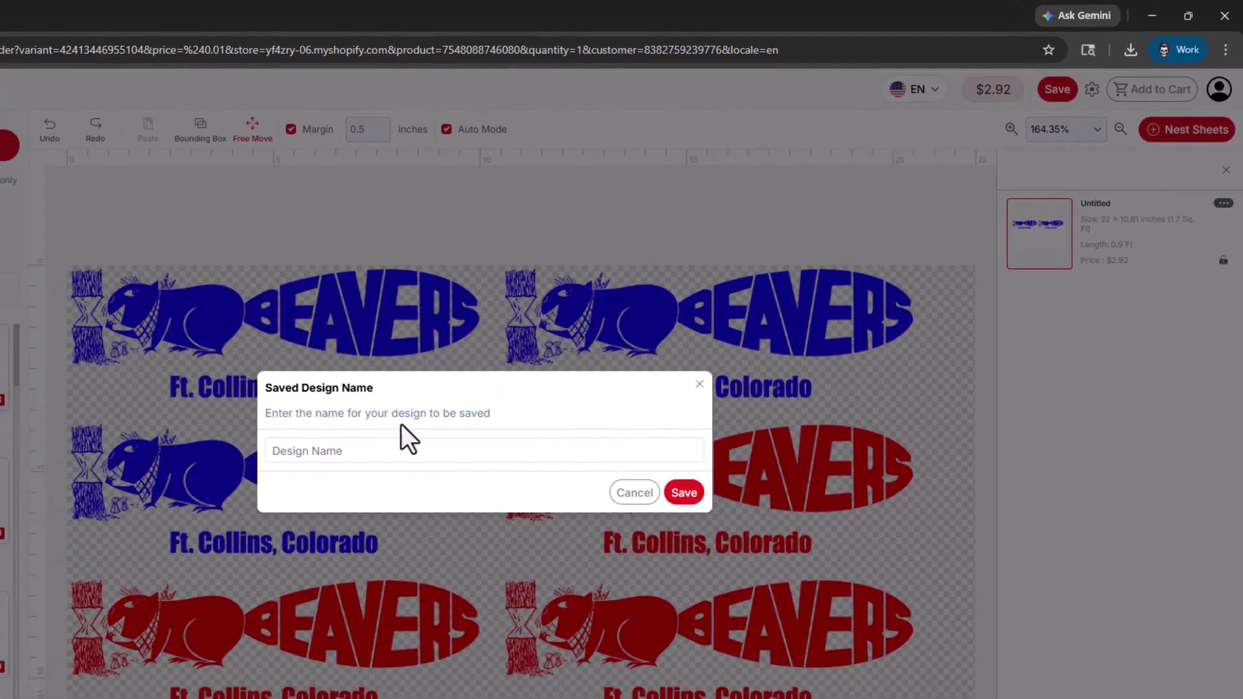
pyautogui.click(60, 544)
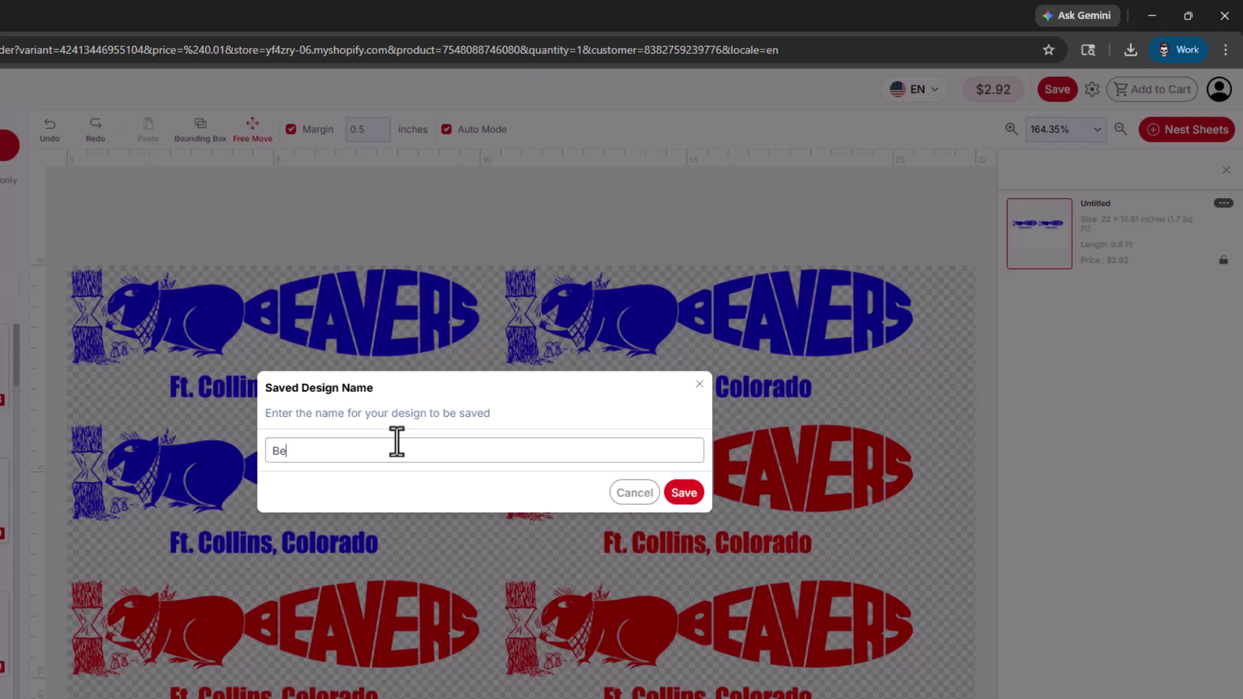
pyautogui.click(684, 493)
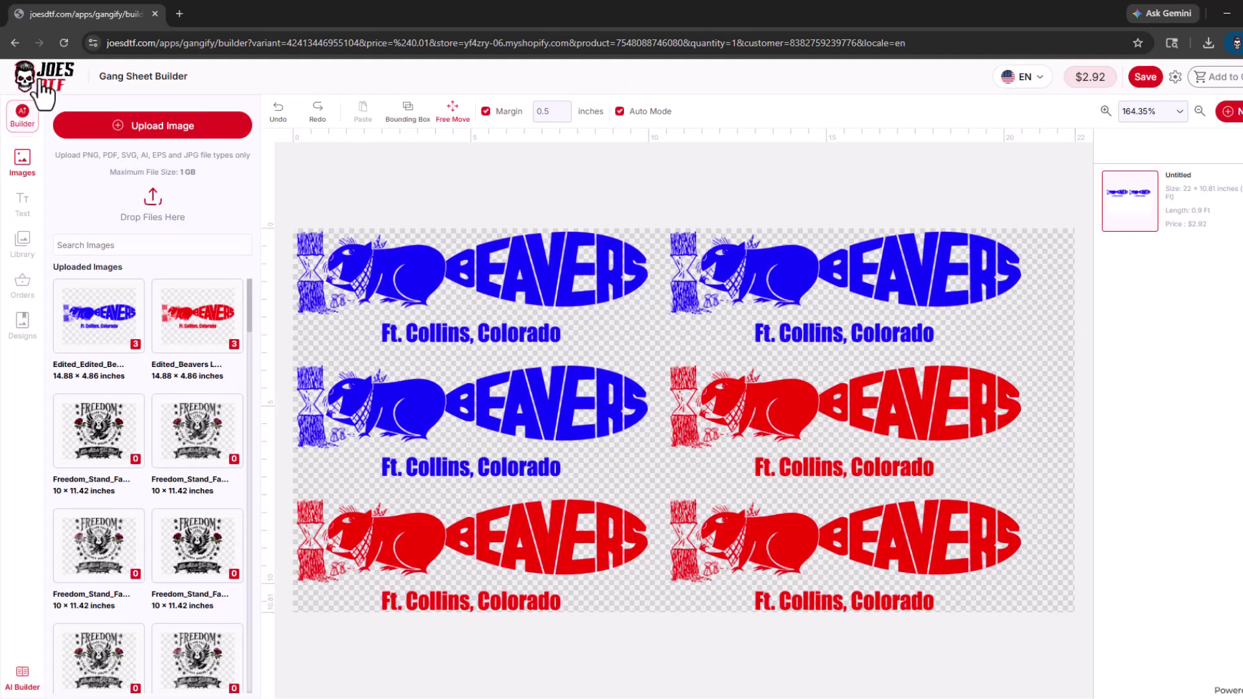
# Go to joesdtf.com and start a new gang sheet in the site's Gang Sheet Builder
pyautogui.click(406, 43)
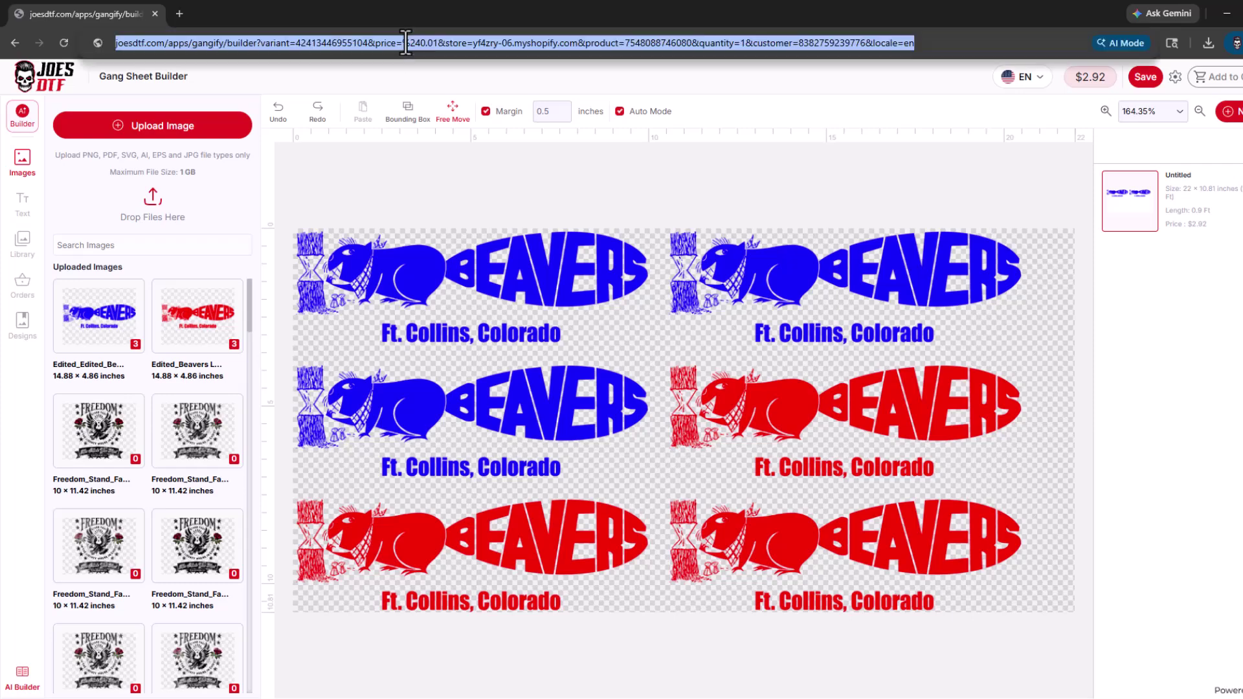
pyautogui.write('joesdtf.com')
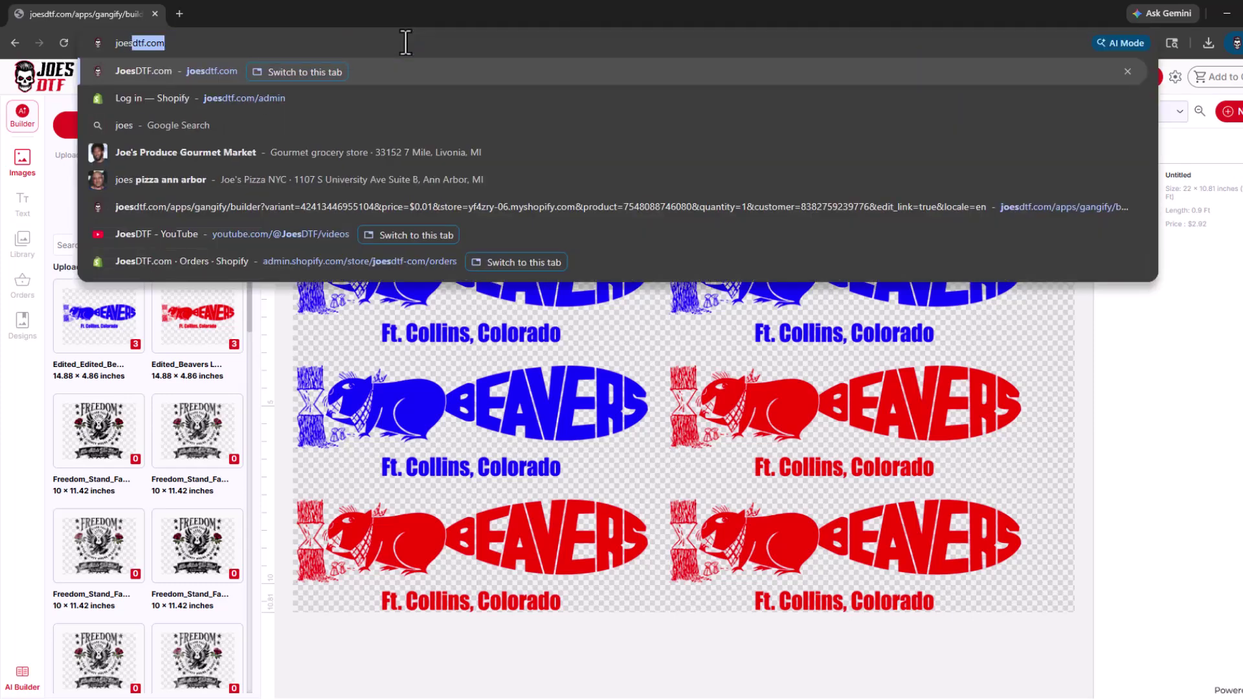
pyautogui.press('Return')
pyautogui.click(711, 128)
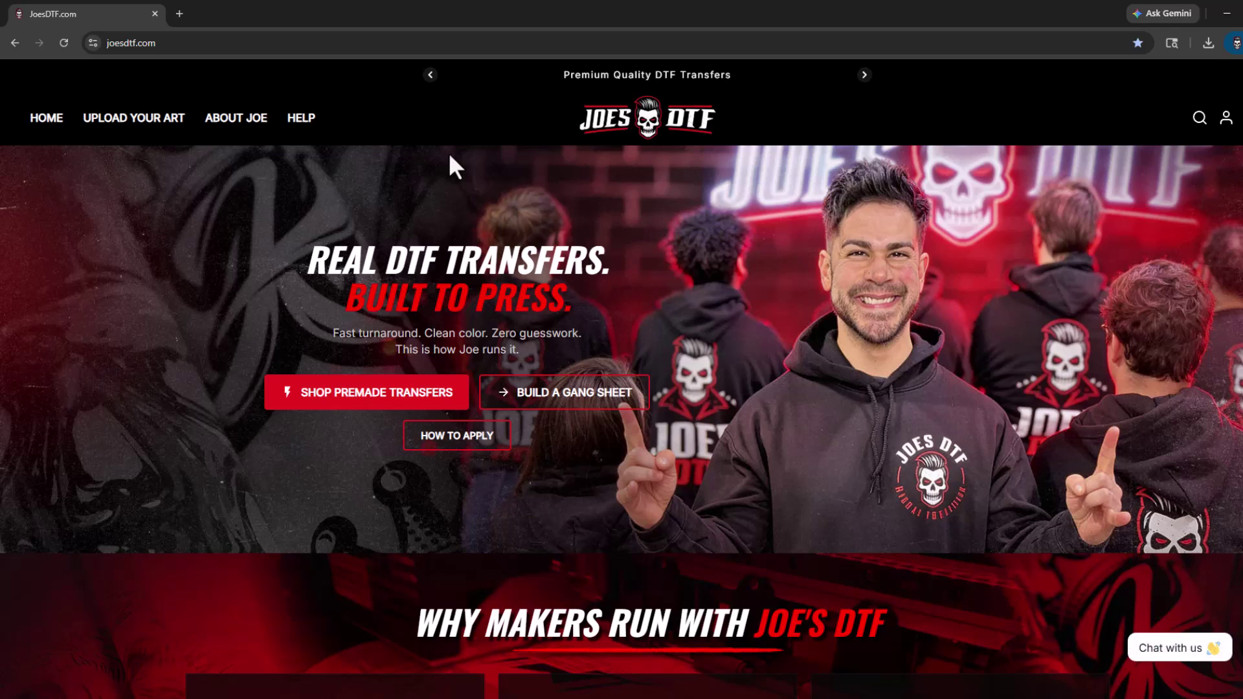
pyautogui.click(543, 396)
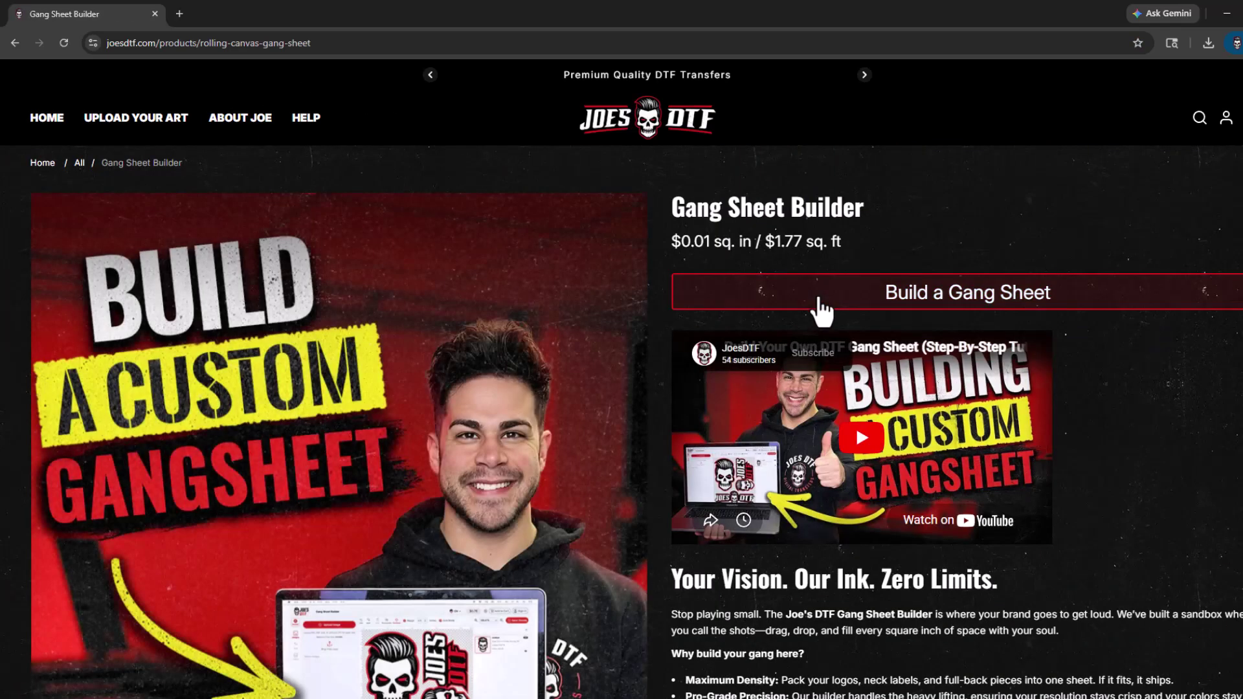
pyautogui.click(817, 303)
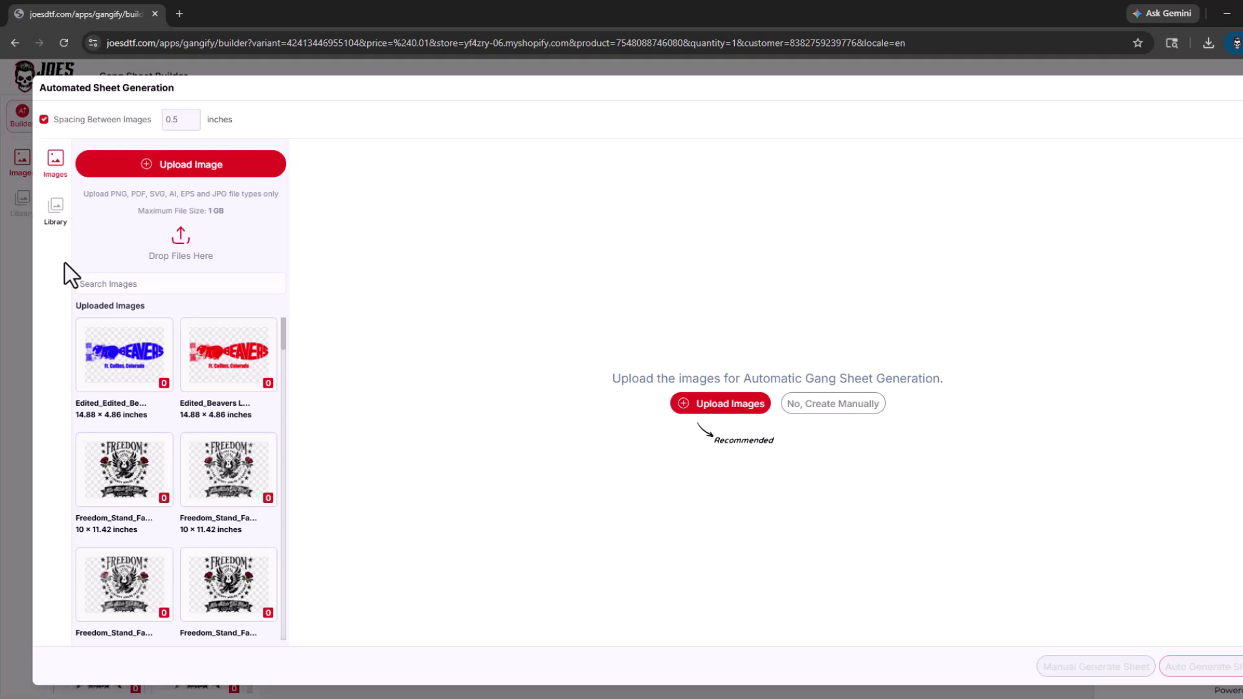
# Dismiss the automated sheet generation, load the saved Beavers design, and select the blue logo in the second row
pyautogui.click(55, 213)
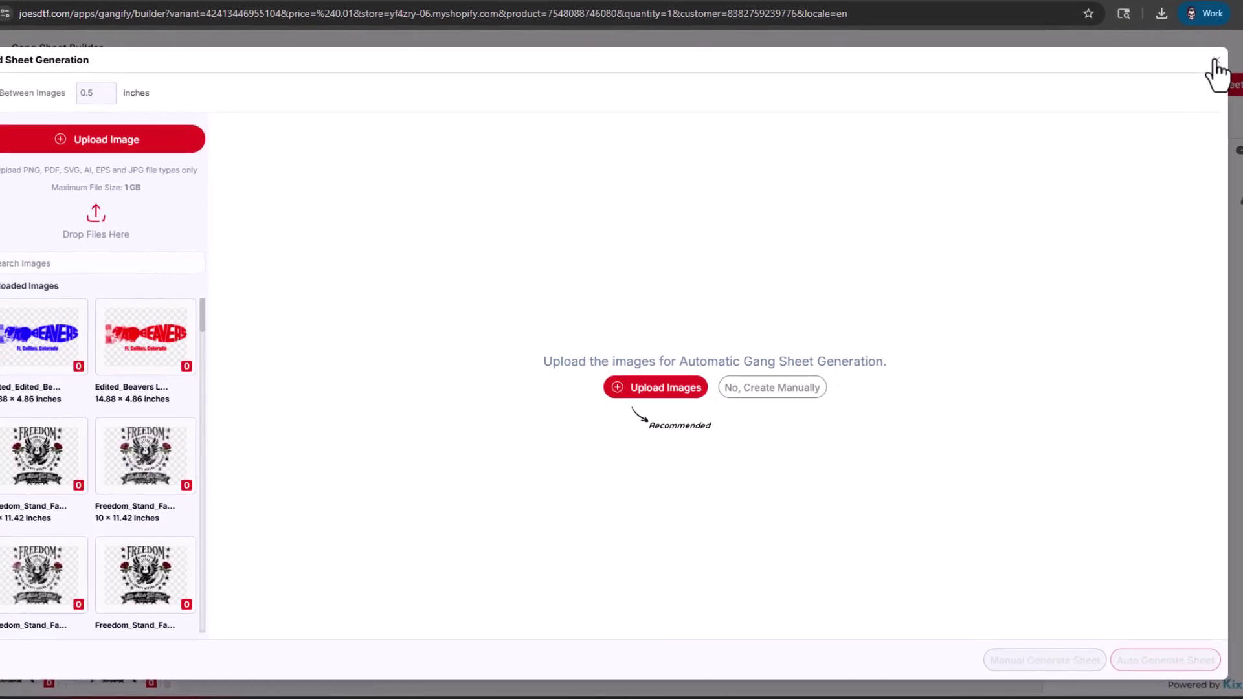
pyautogui.click(1200, 66)
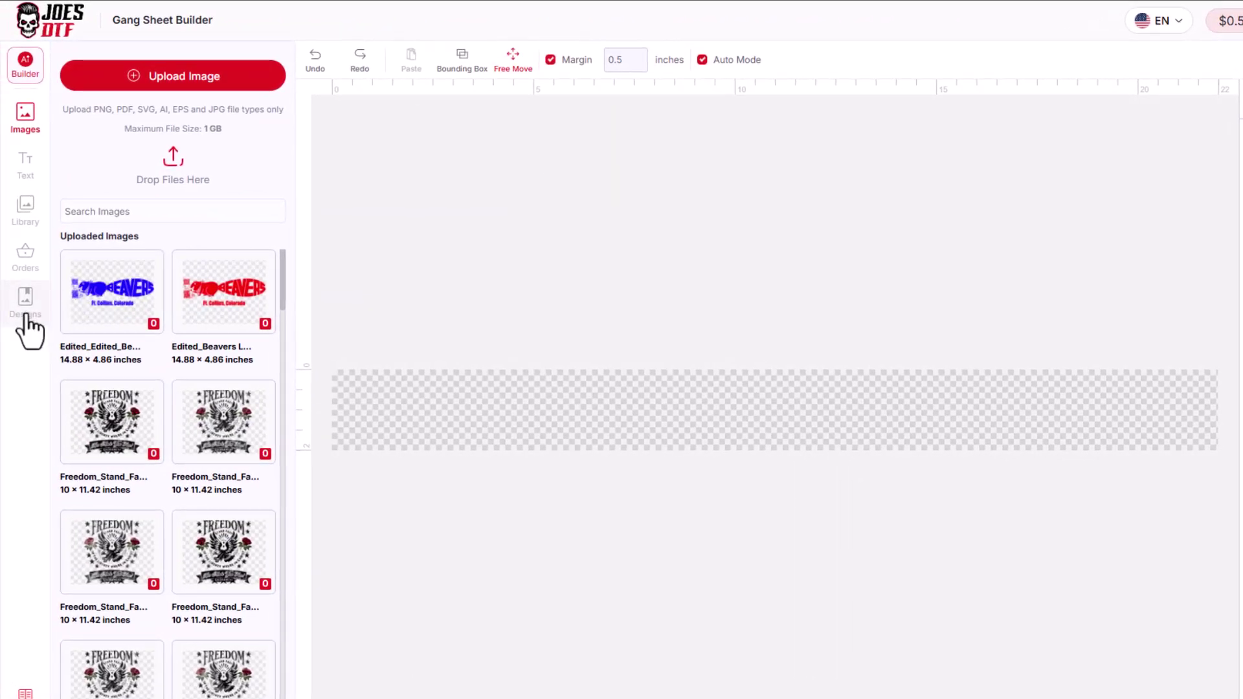
pyautogui.click(25, 317)
pyautogui.click(103, 214)
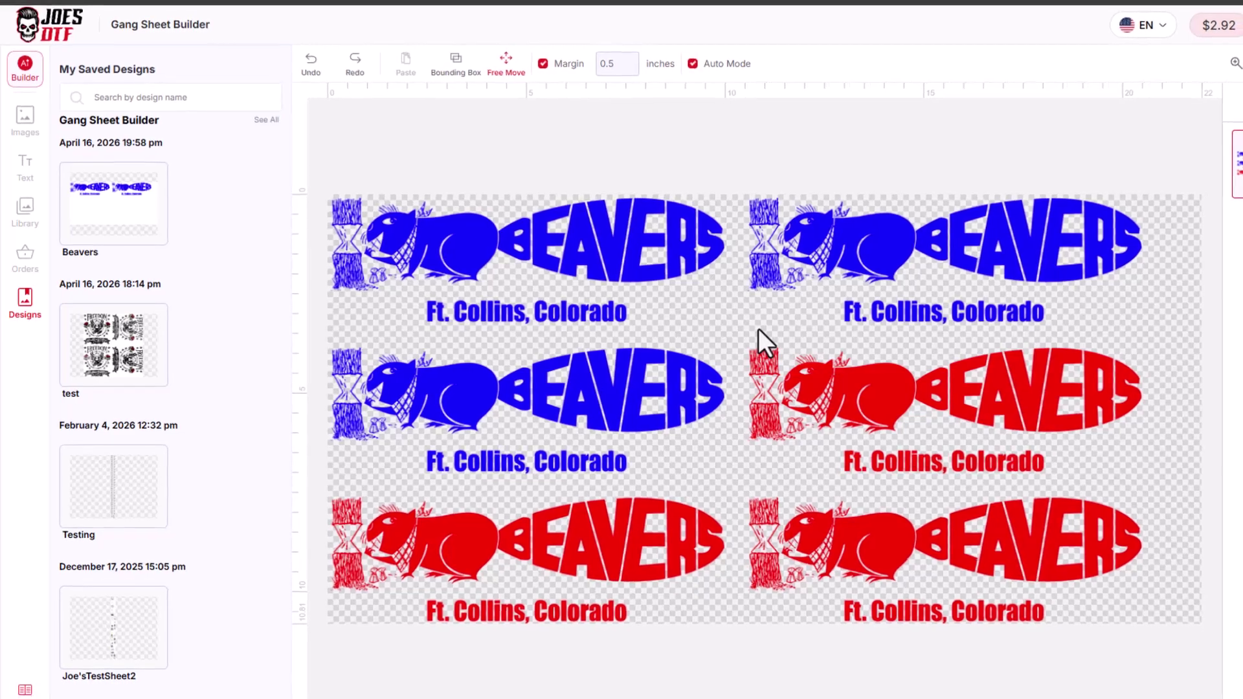
pyautogui.click(689, 451)
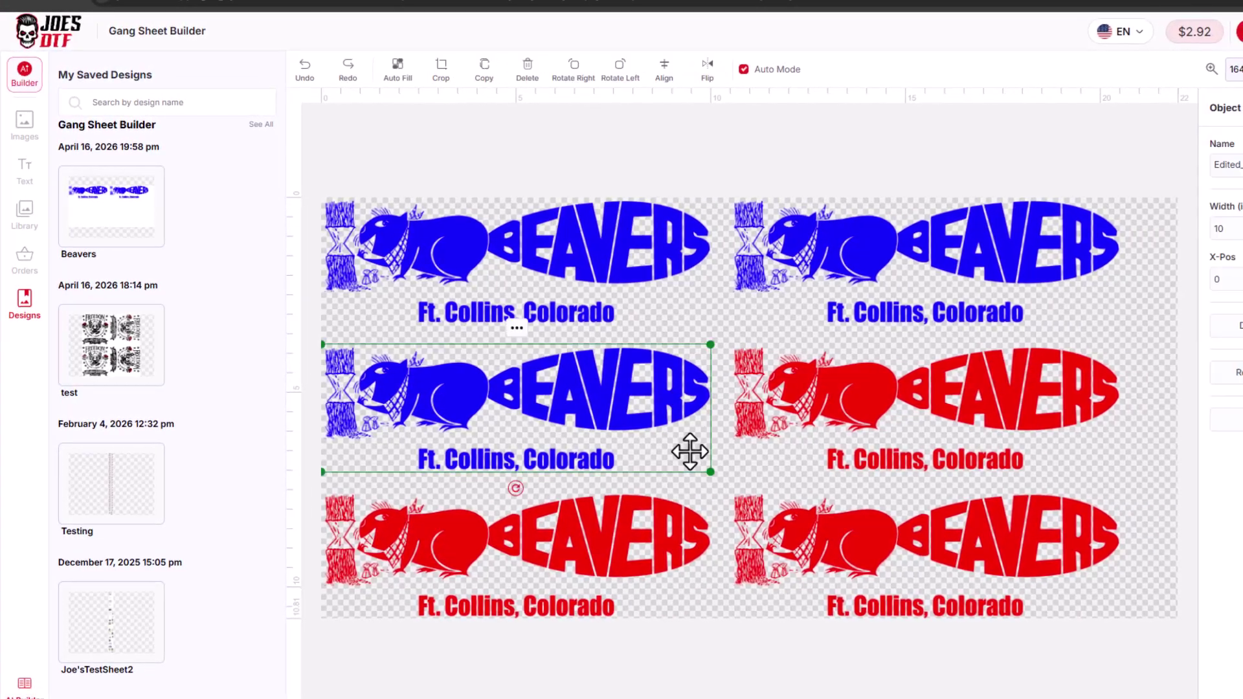